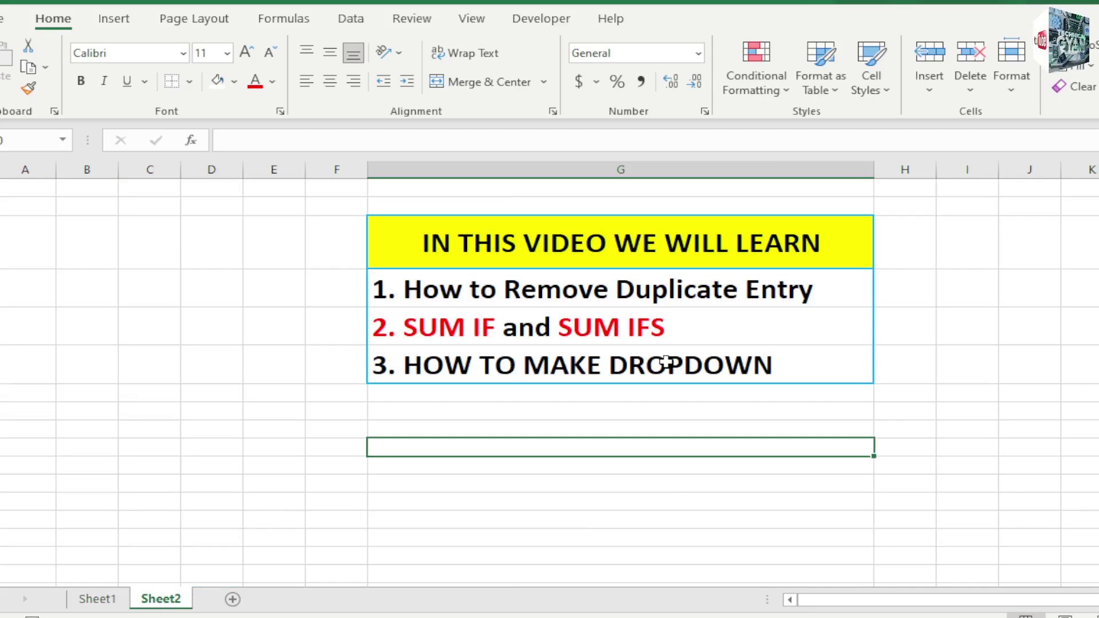
Review the three topics listed on Sheet2 and switch to the employee table on Sheet1
{"action": "left_click", "coordinate": [557, 285]}
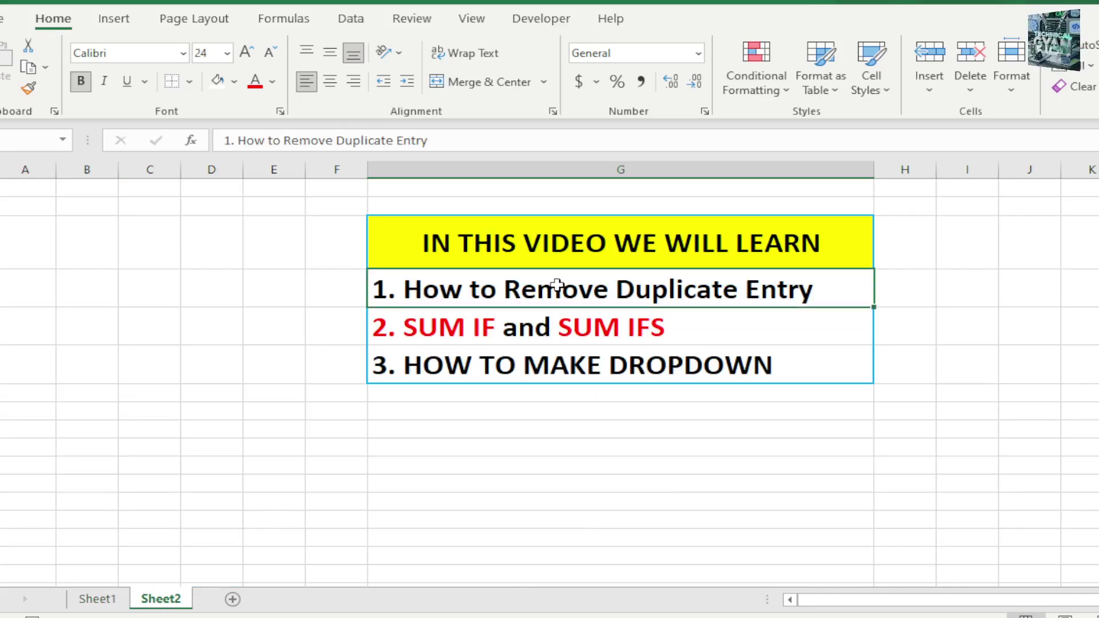
{"action": "left_click", "coordinate": [547, 326]}
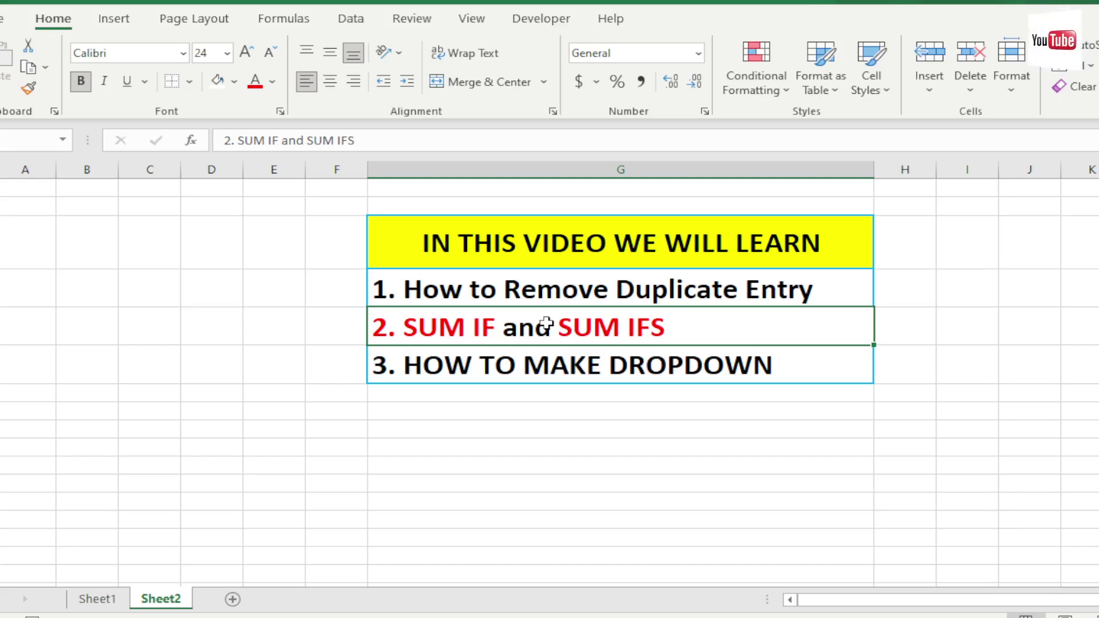
{"action": "left_click", "coordinate": [540, 361]}
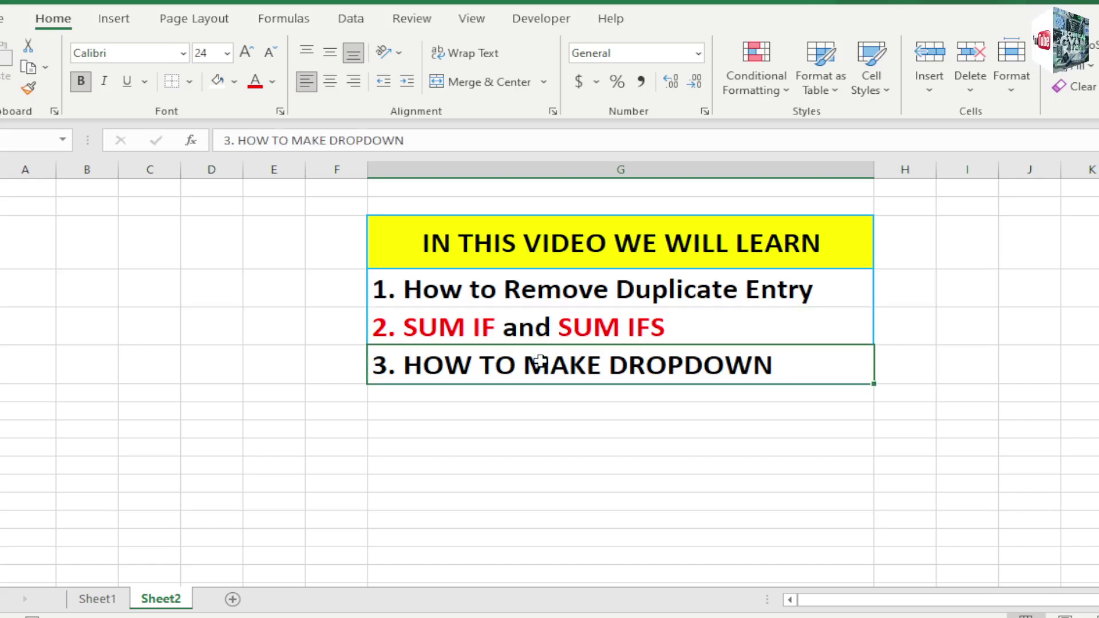
{"action": "left_click", "coordinate": [97, 599]}
{"action": "left_click", "coordinate": [487, 407]}
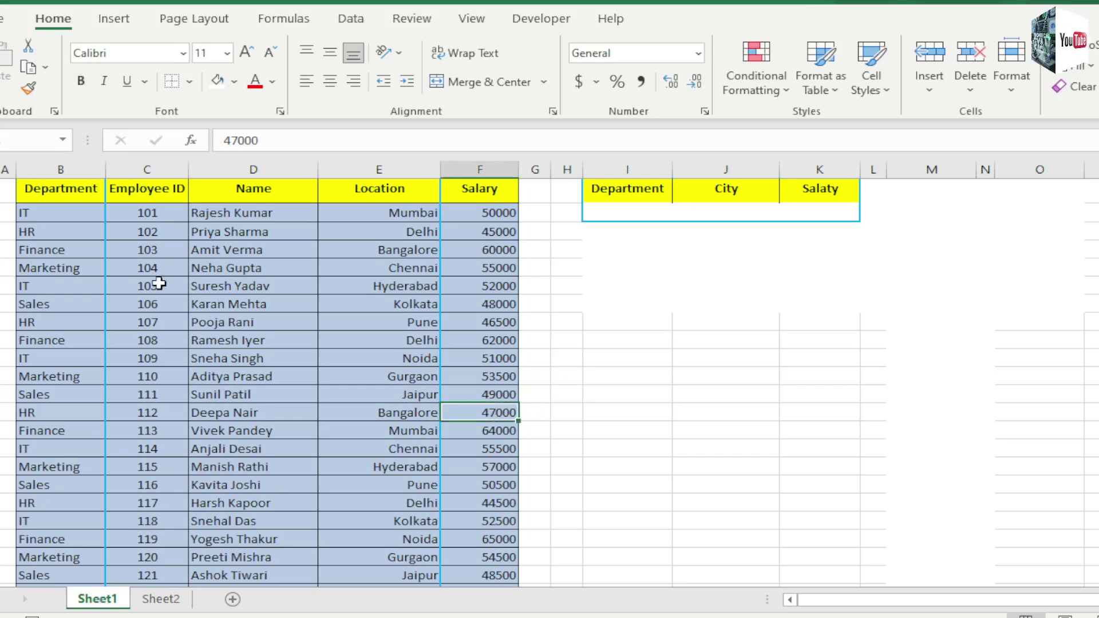
Examine the employee table's columns from Department through Salary and its first rows of records
{"action": "left_click", "coordinate": [75, 195]}
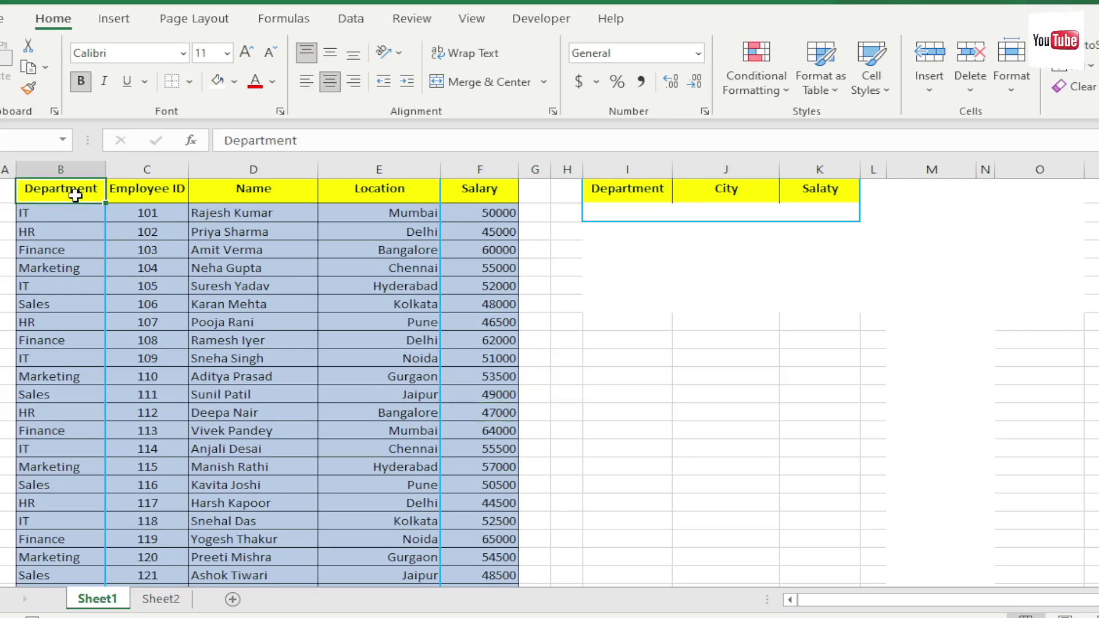
{"action": "key", "text": "shift+Right"}
{"action": "key", "text": "shift+Right"}
{"action": "key", "text": "shift+Right"}
{"action": "key", "text": "shift+Right"}
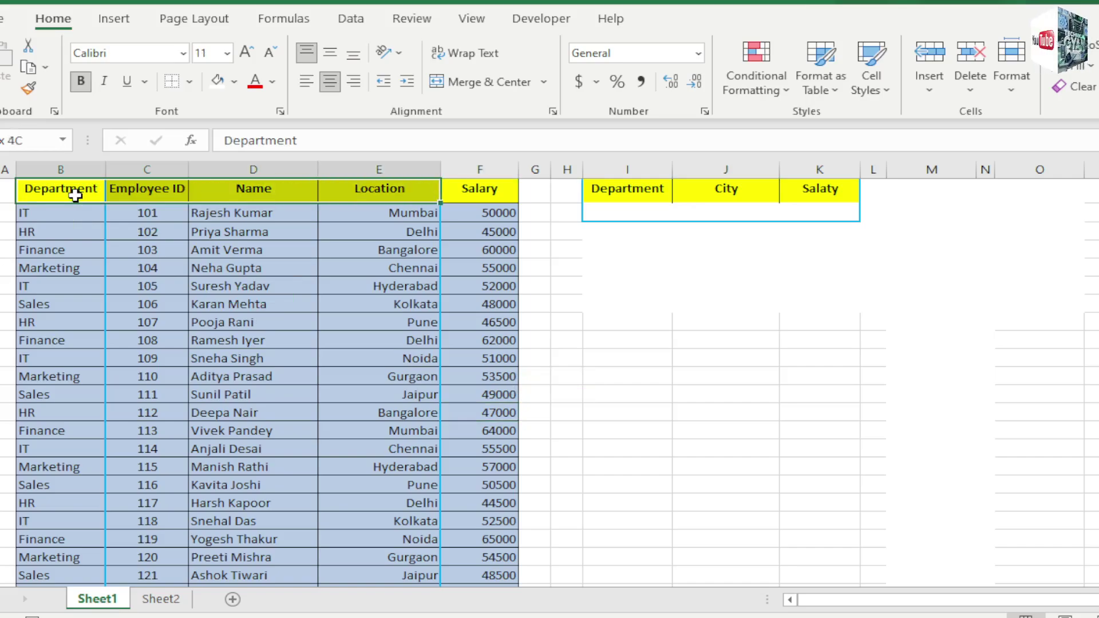
{"action": "key", "text": "shift+Down"}
{"action": "key", "text": "shift+Down"}
{"action": "key", "text": "shift+Down"}
{"action": "key", "text": "shift+Down"}
{"action": "key", "text": "shift+Down"}
{"action": "key", "text": "shift+Down"}
{"action": "key", "text": "shift+Down"}
{"action": "key", "text": "shift+Down"}
{"action": "key", "text": "shift+Down"}
{"action": "key", "text": "shift+Down"}
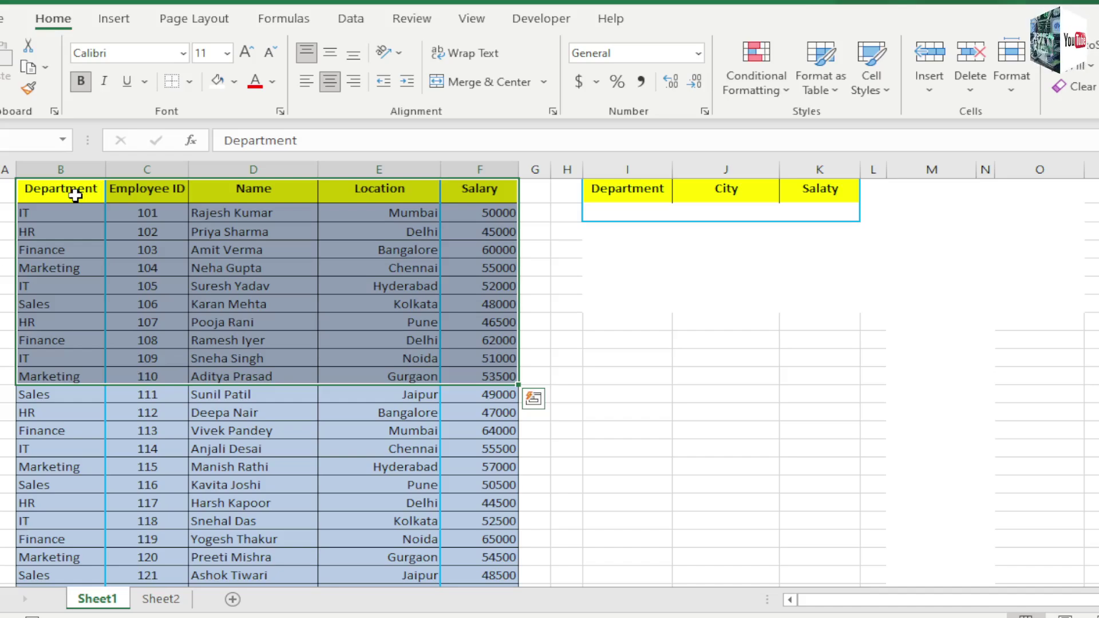
{"action": "left_click", "coordinate": [401, 188]}
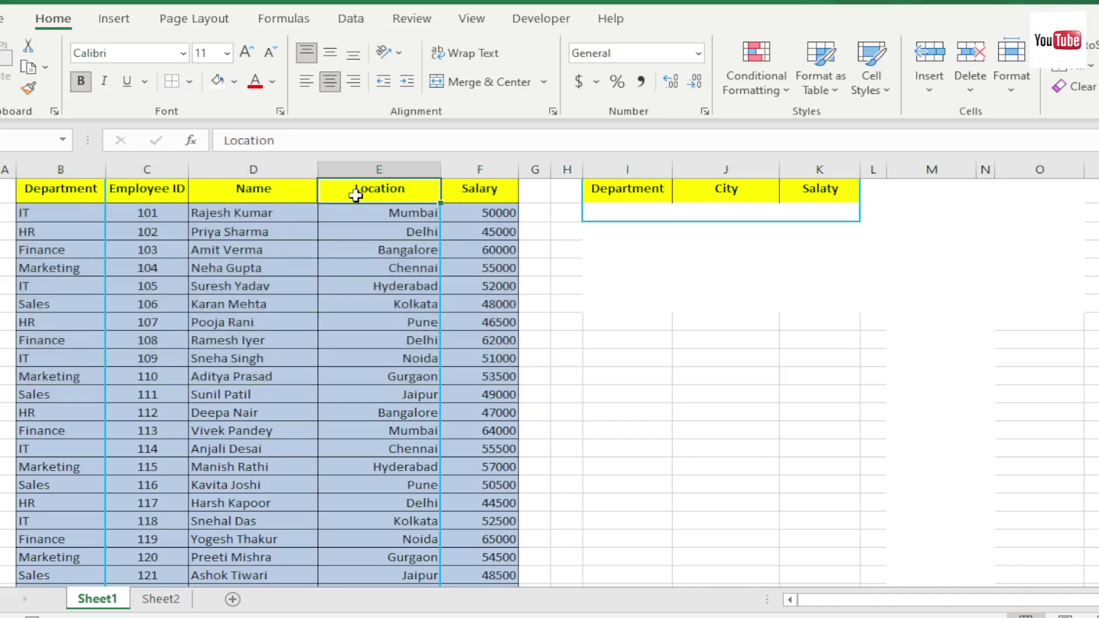
{"action": "left_click", "coordinate": [205, 249]}
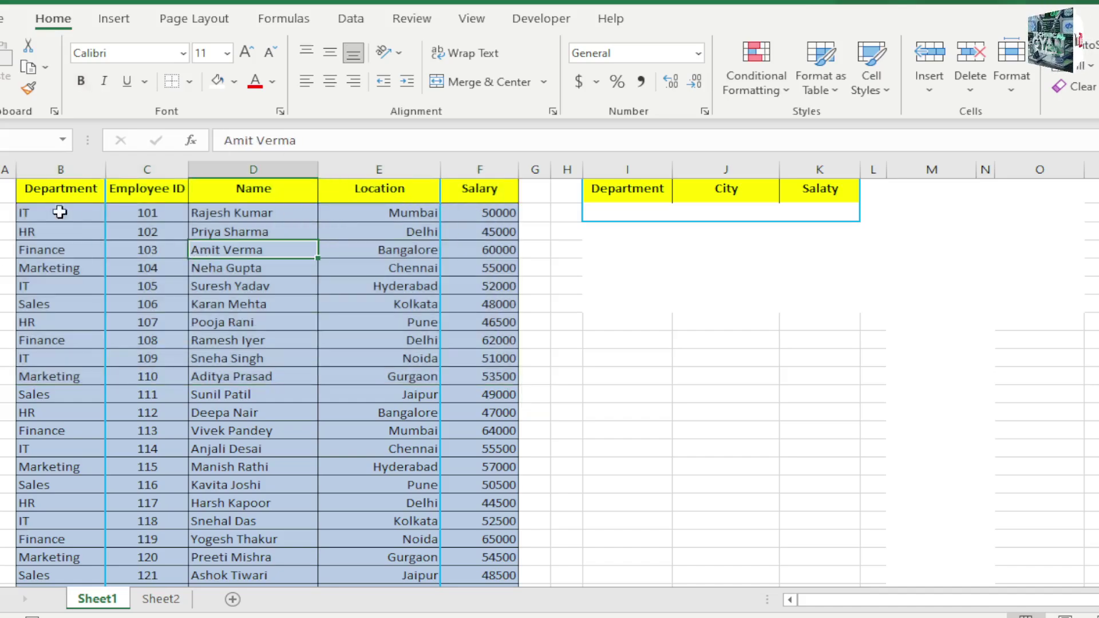
Copy the whole Department column B and paste it into column M
{"action": "left_click", "coordinate": [59, 161]}
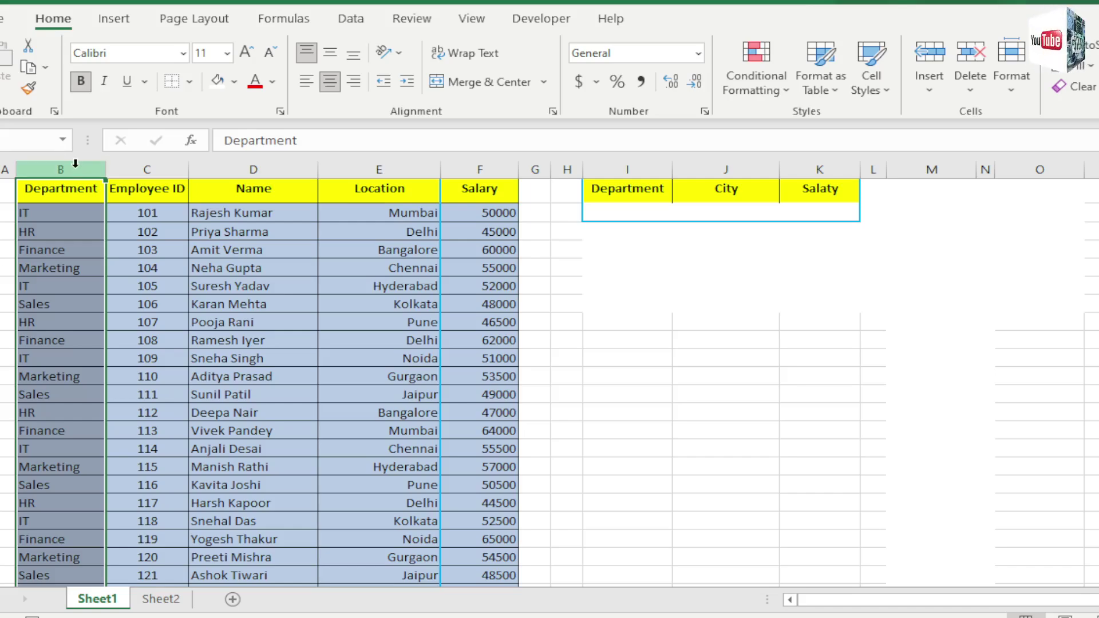
{"action": "key", "text": "ctrl+c"}
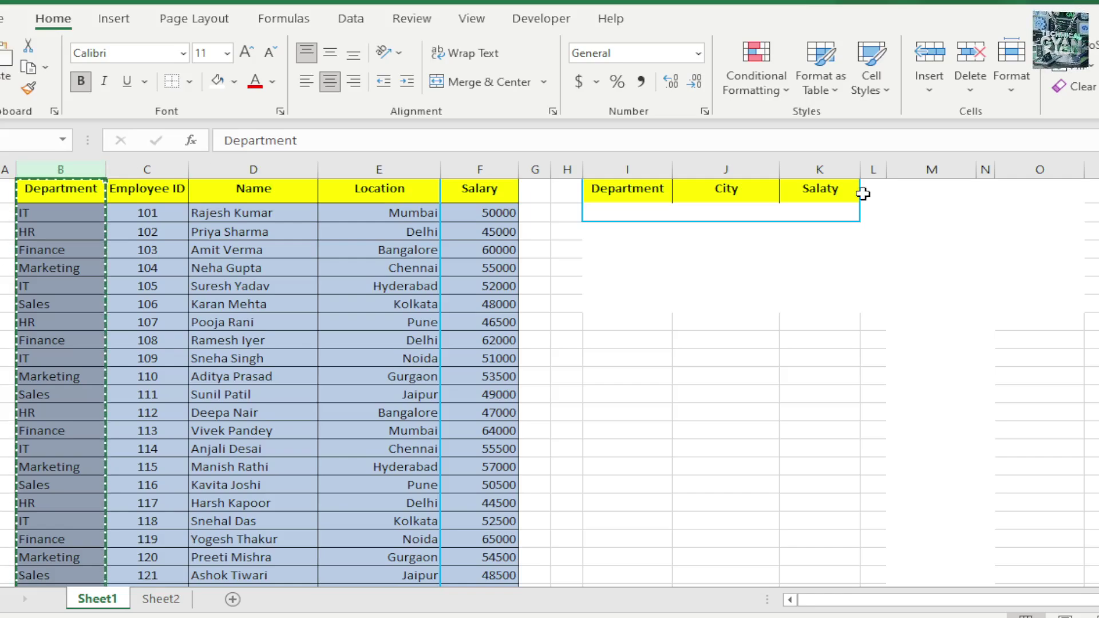
{"action": "left_click", "coordinate": [939, 170]}
{"action": "key", "text": "ctrl+v"}
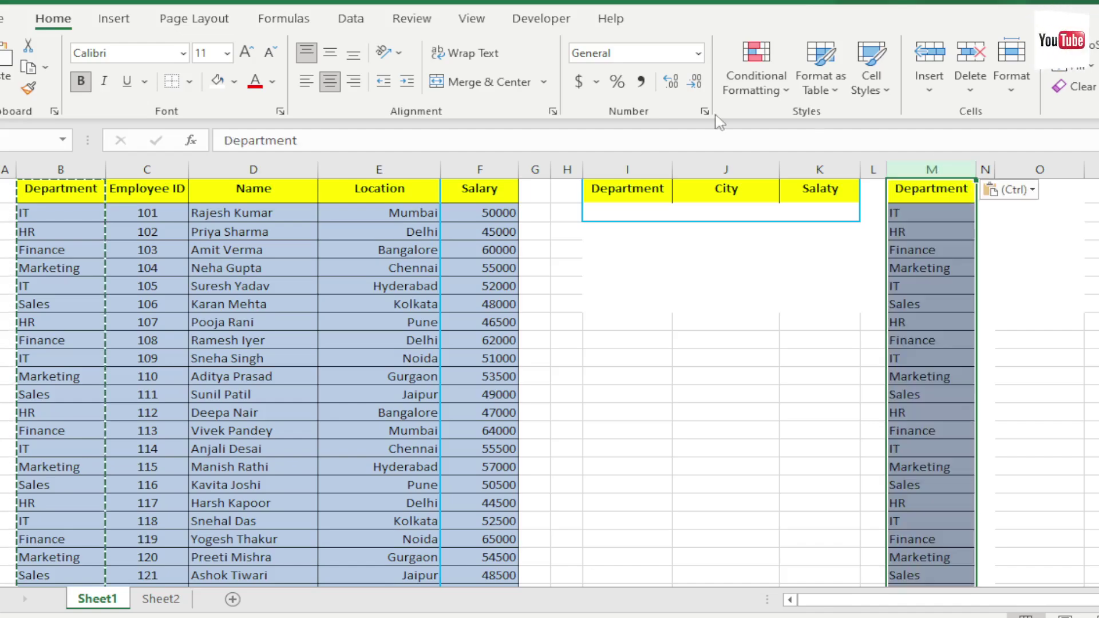
Remove duplicates from the Department list in column M, treating the first row as a header
{"action": "left_click", "coordinate": [353, 17]}
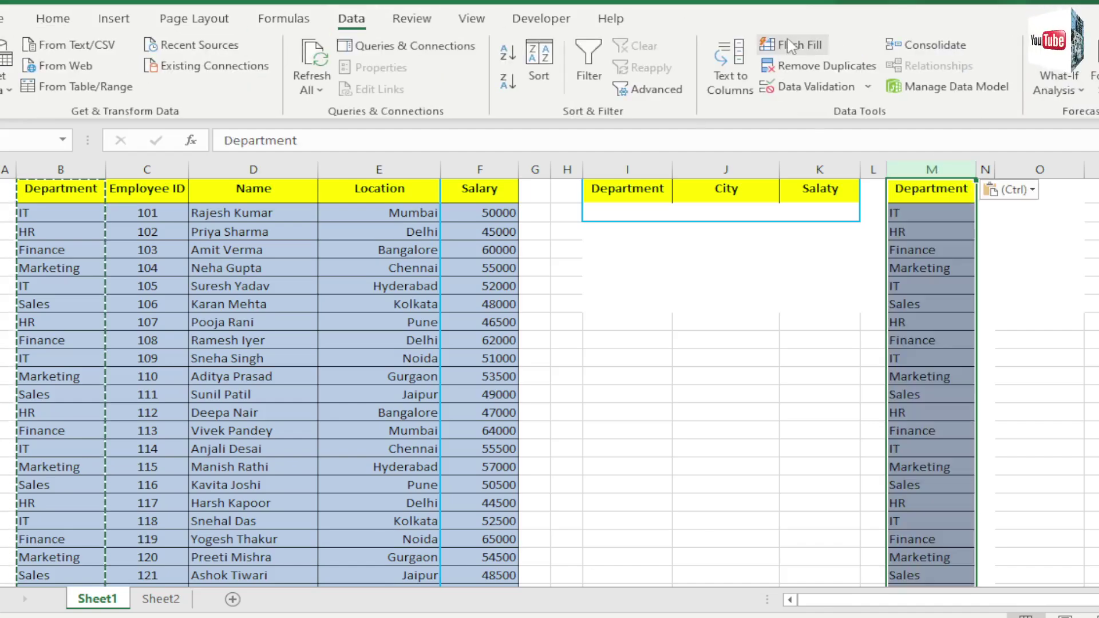
{"action": "left_click", "coordinate": [805, 67]}
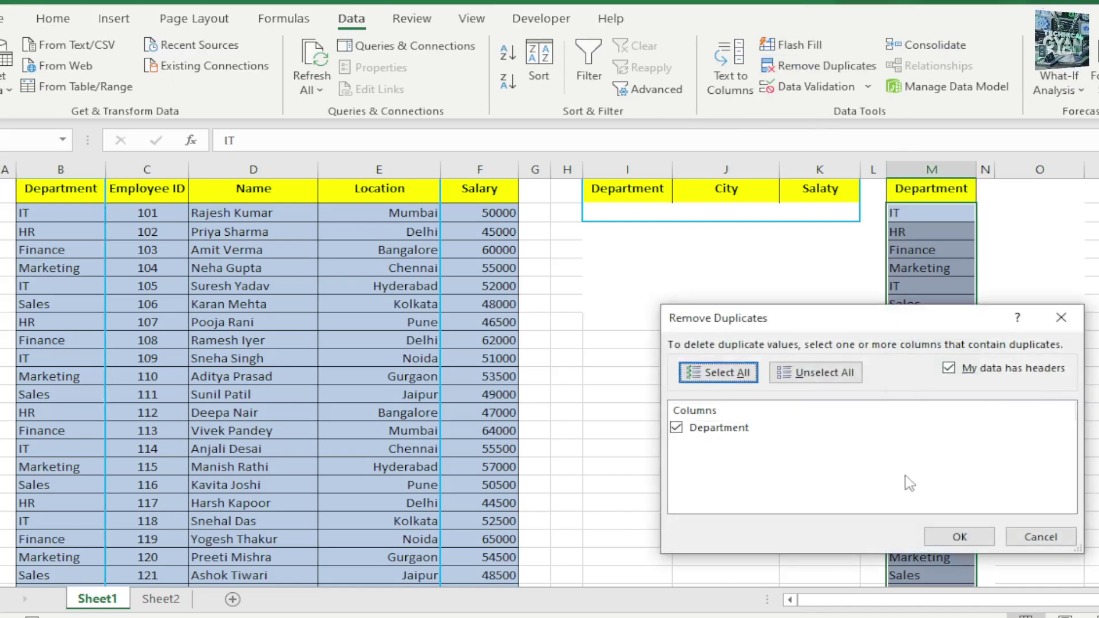
{"action": "left_click", "coordinate": [948, 538]}
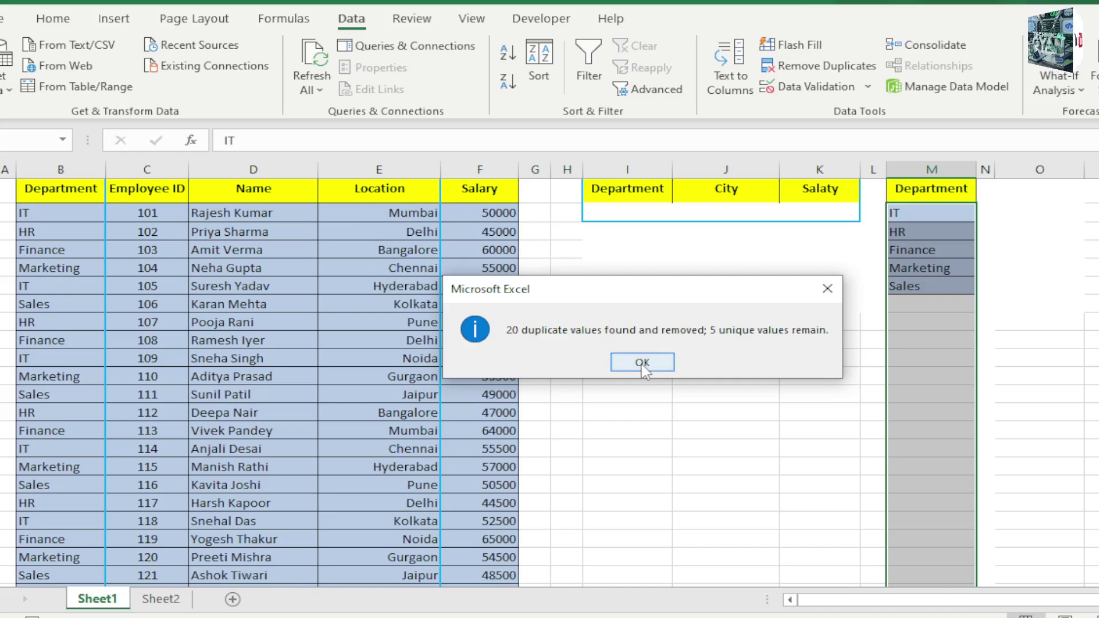
{"action": "left_click", "coordinate": [643, 362]}
{"action": "left_click", "coordinate": [914, 320]}
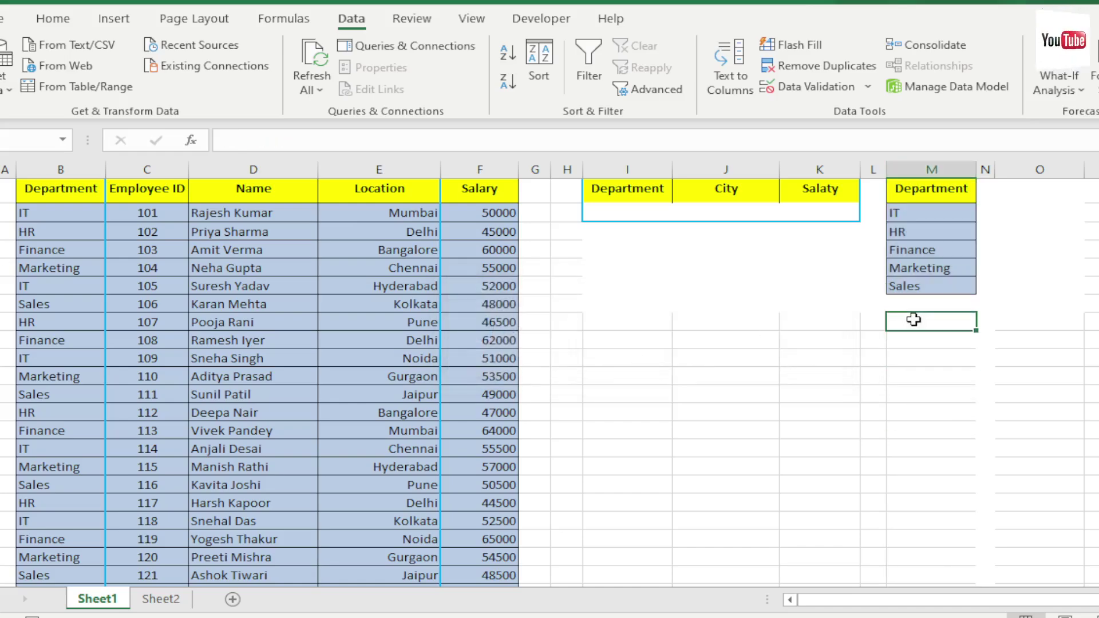
{"action": "left_click", "coordinate": [927, 213]}
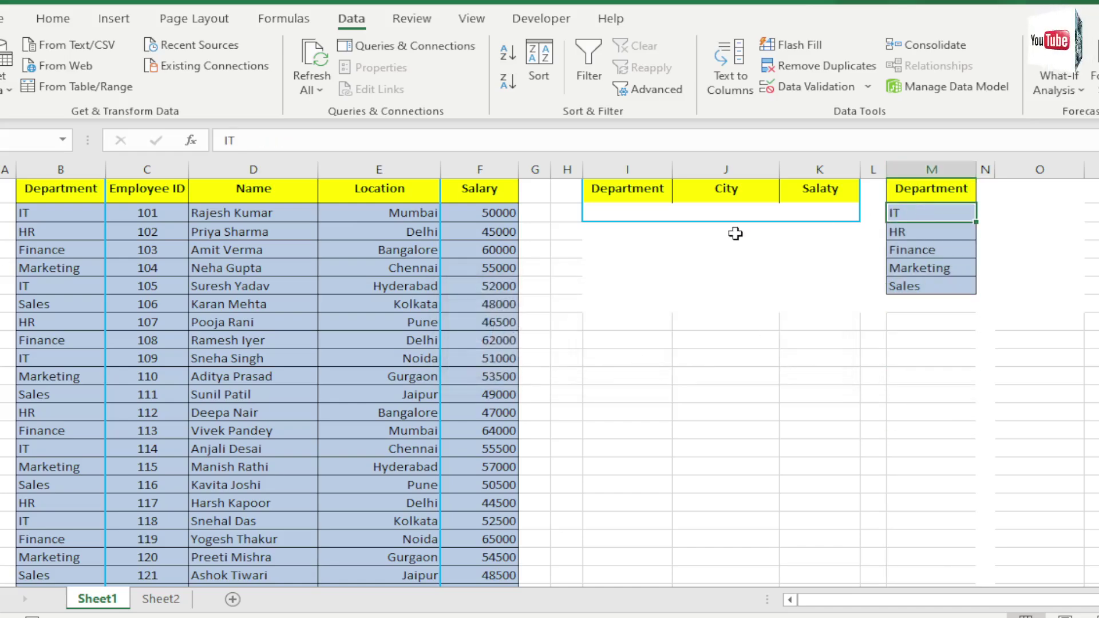
Copy the whole Location column E and paste it into column O
{"action": "left_click", "coordinate": [63, 169]}
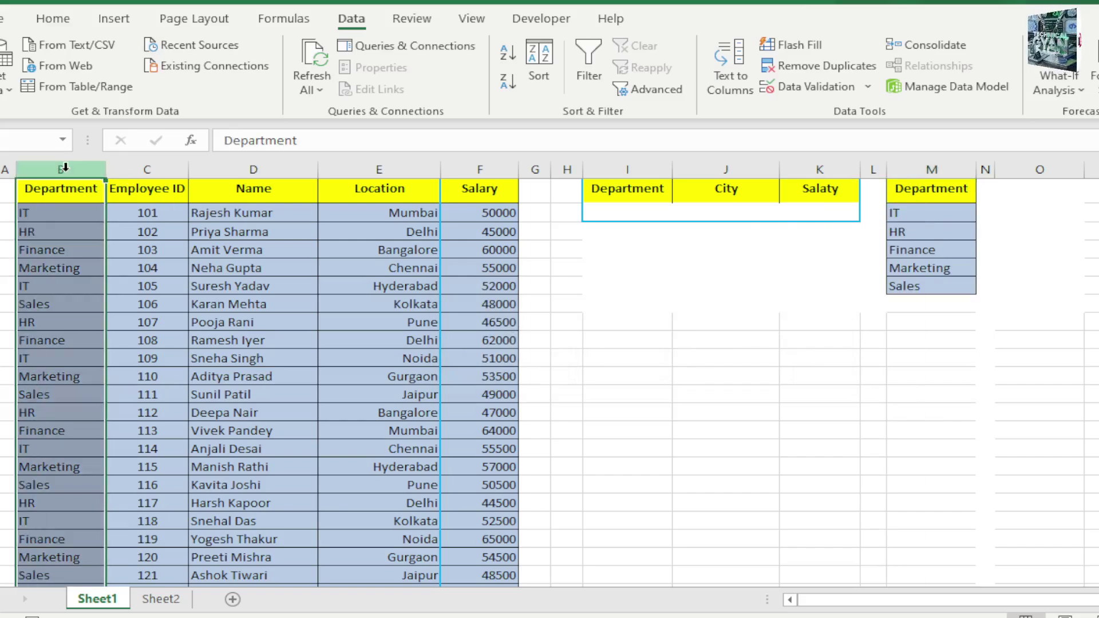
{"action": "left_click", "coordinate": [836, 322]}
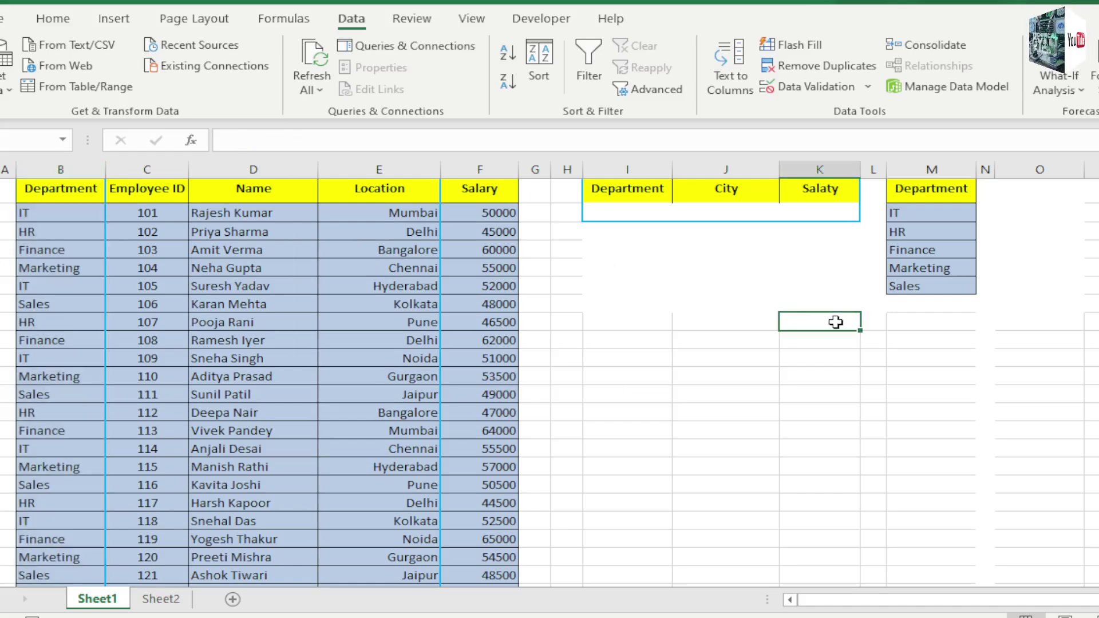
{"action": "left_click", "coordinate": [406, 166]}
{"action": "key", "text": "ctrl+c"}
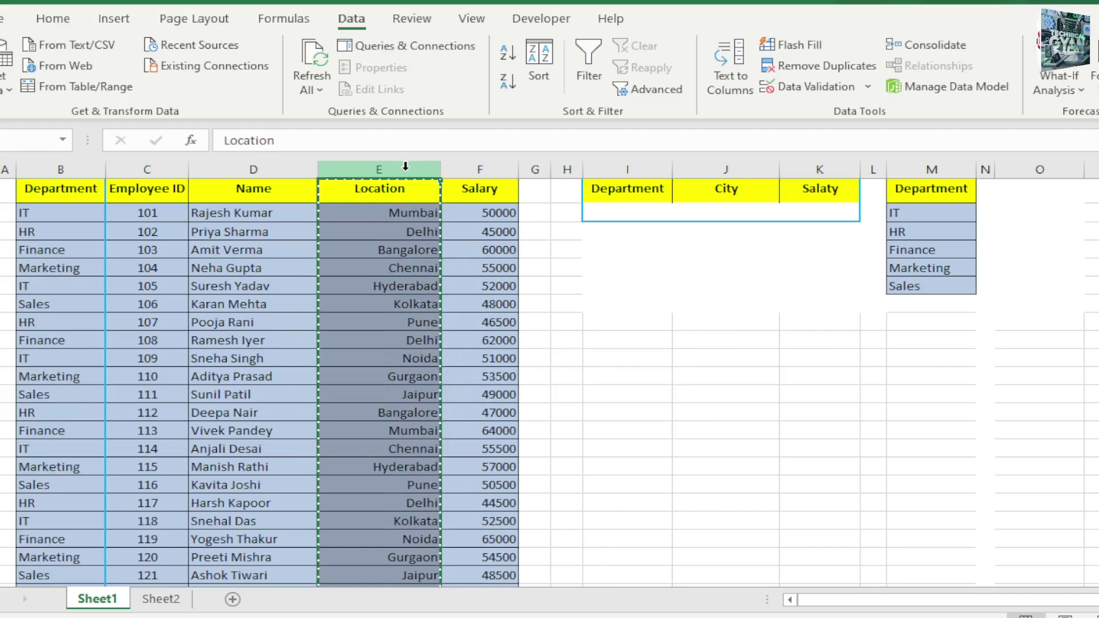
{"action": "left_click", "coordinate": [1037, 168]}
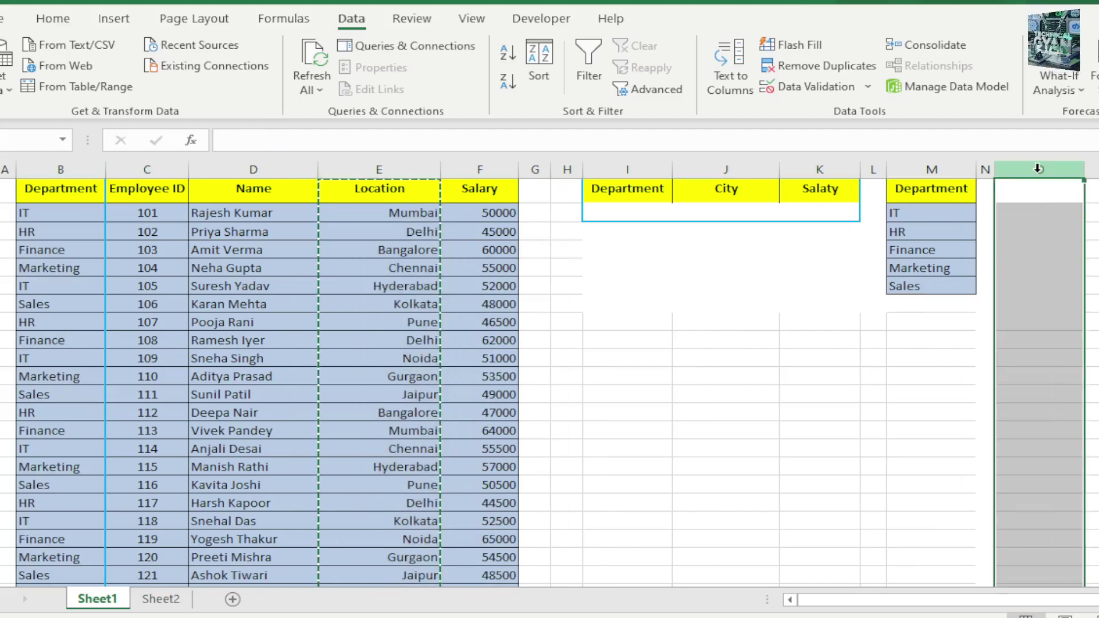
{"action": "key", "text": "ctrl+v"}
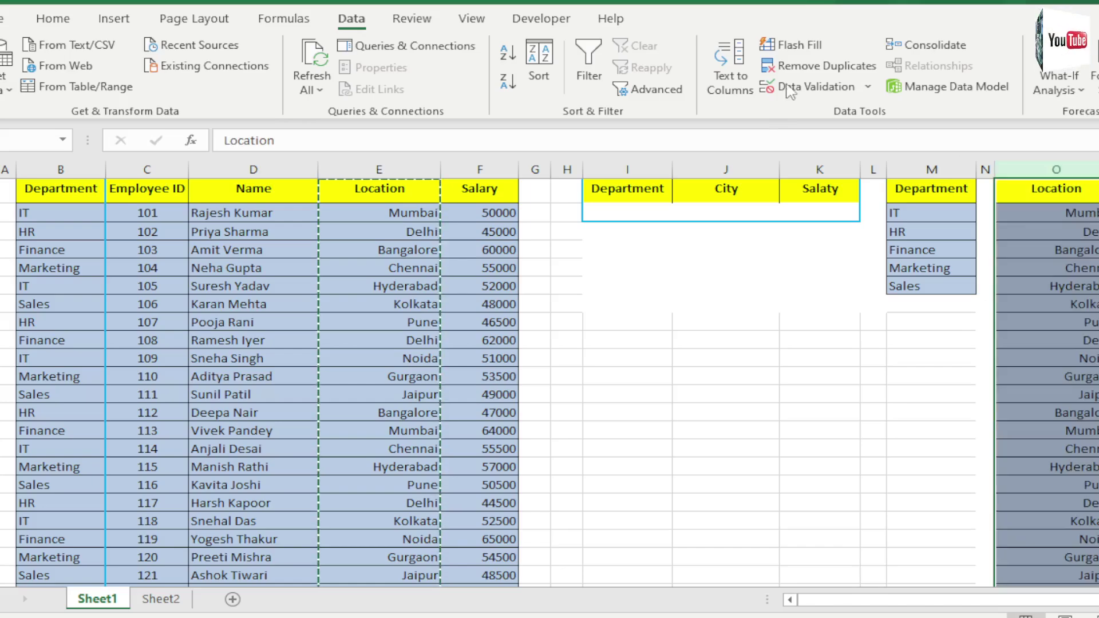
Remove duplicates from the Location list in column O, treating the first row as a header
{"action": "left_click", "coordinate": [821, 67]}
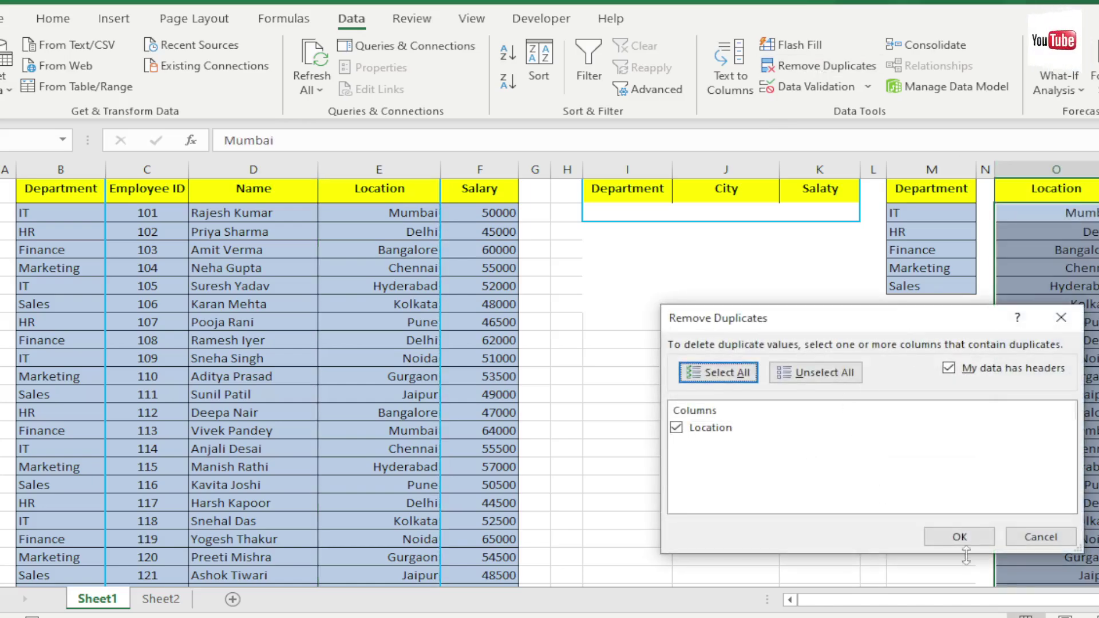
{"action": "left_click", "coordinate": [960, 537]}
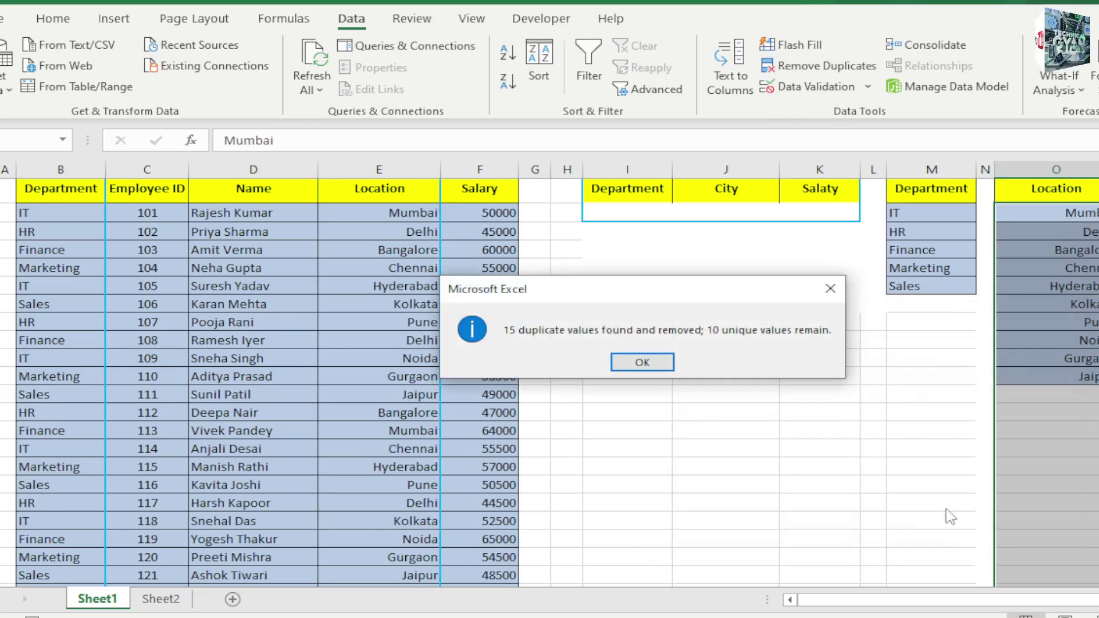
{"action": "left_click", "coordinate": [618, 361]}
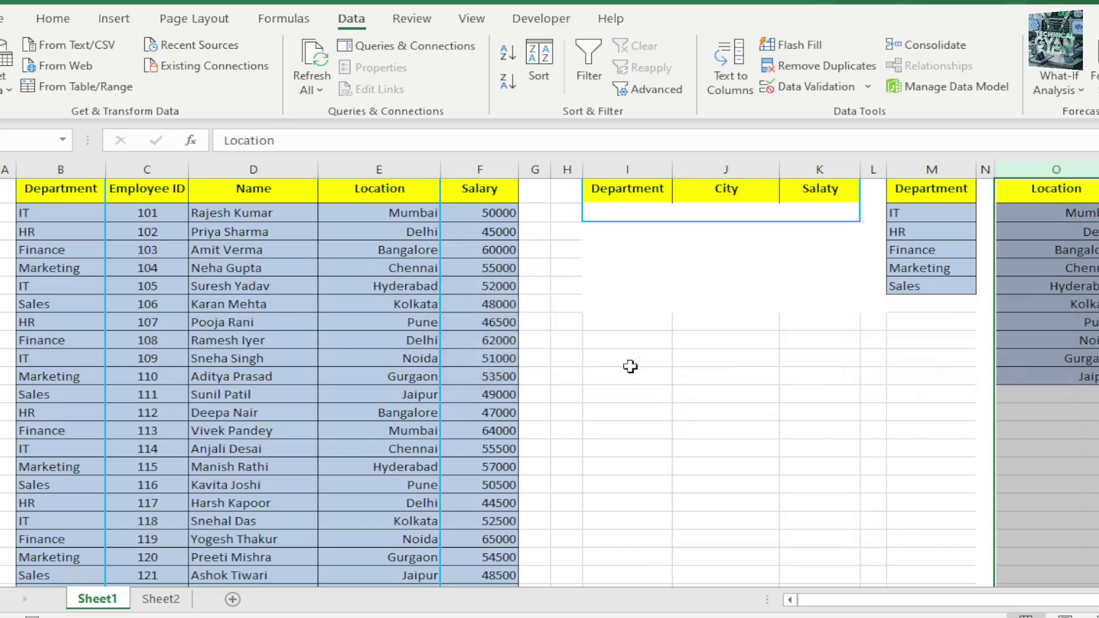
{"action": "left_click", "coordinate": [801, 359]}
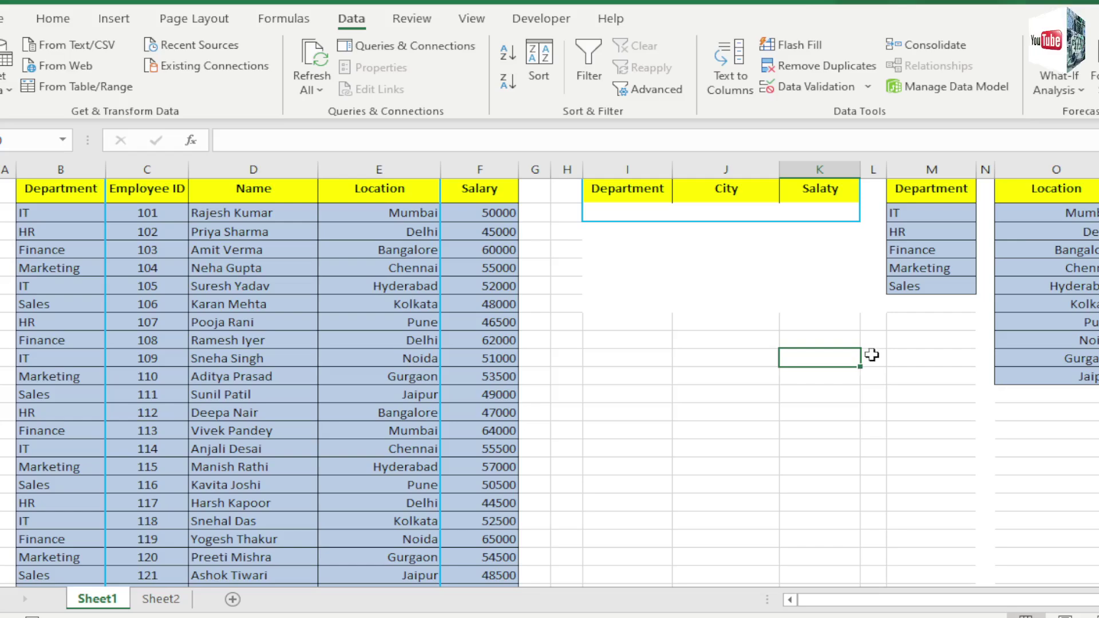
Examine the deduplicated city entries in the Location list in column O
{"action": "left_click", "coordinate": [1071, 216]}
{"action": "key", "text": "shift+Down"}
{"action": "key", "text": "shift+Down"}
{"action": "key", "text": "shift+Down"}
{"action": "key", "text": "shift+Down"}
{"action": "key", "text": "shift+Down"}
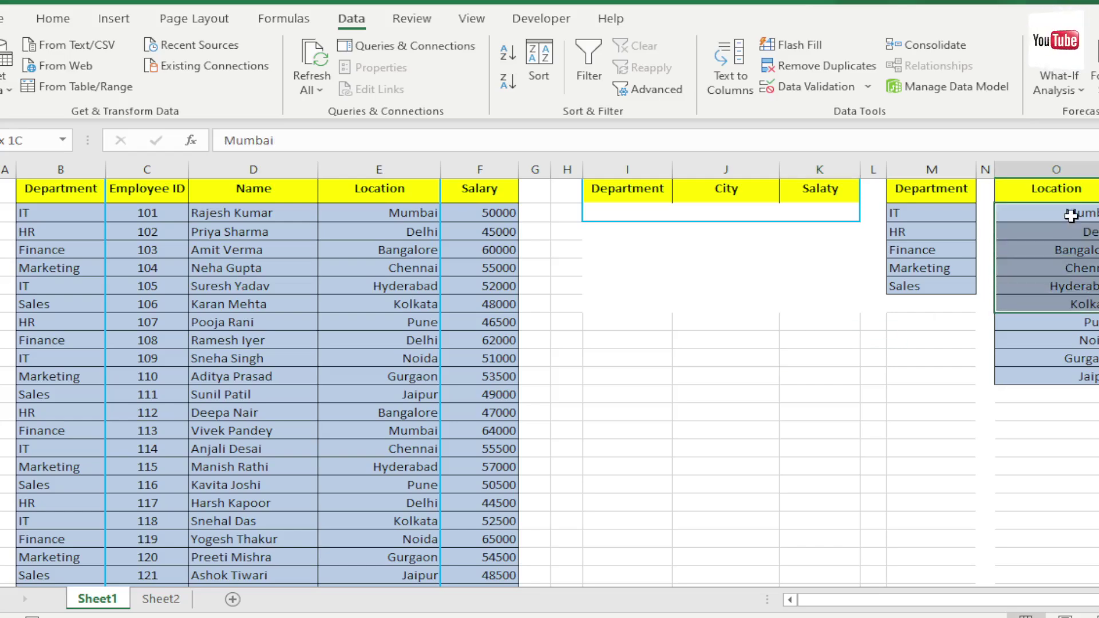
{"action": "left_click", "coordinate": [944, 325]}
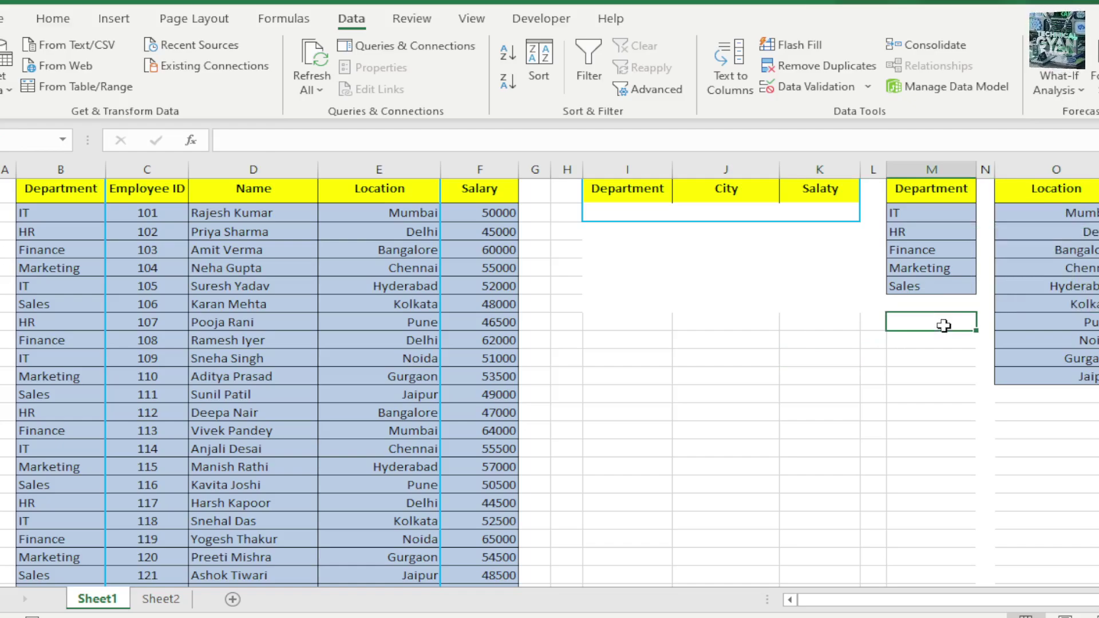
Start a data validation rule for cell I2 under the Department header and allow only List values
{"action": "left_click", "coordinate": [634, 209]}
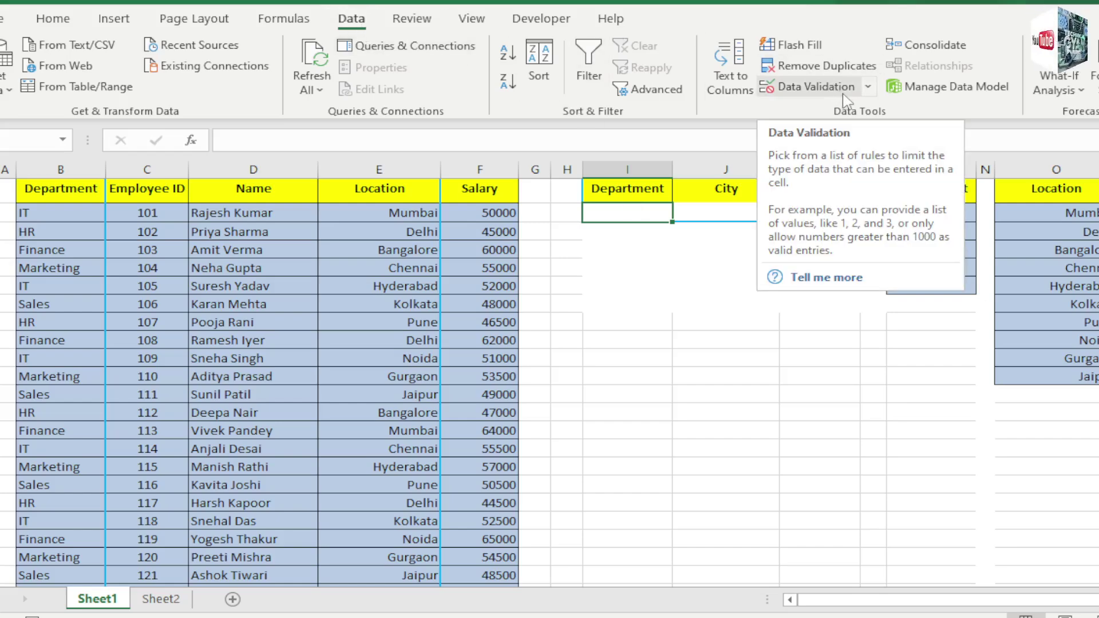
{"action": "left_click", "coordinate": [869, 87]}
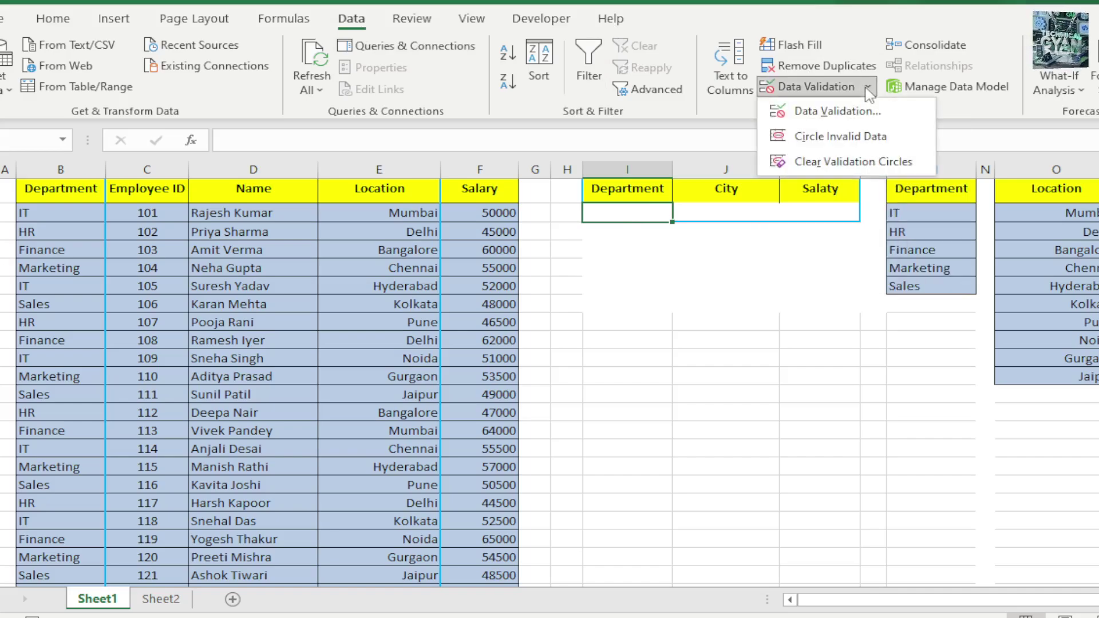
{"action": "left_click", "coordinate": [838, 111]}
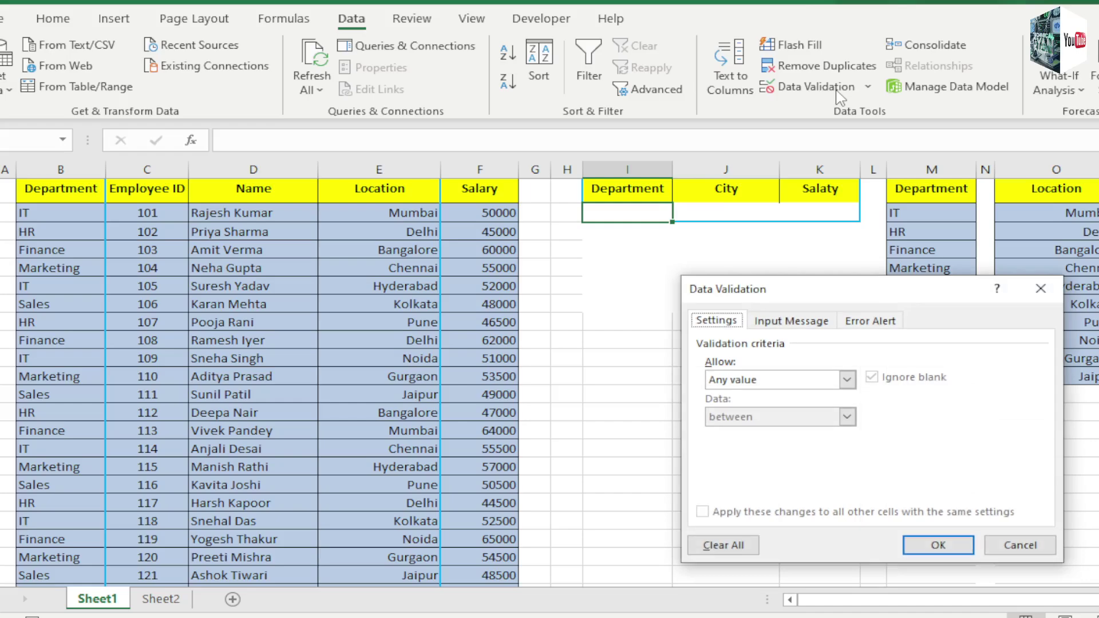
{"action": "left_click", "coordinate": [846, 380]}
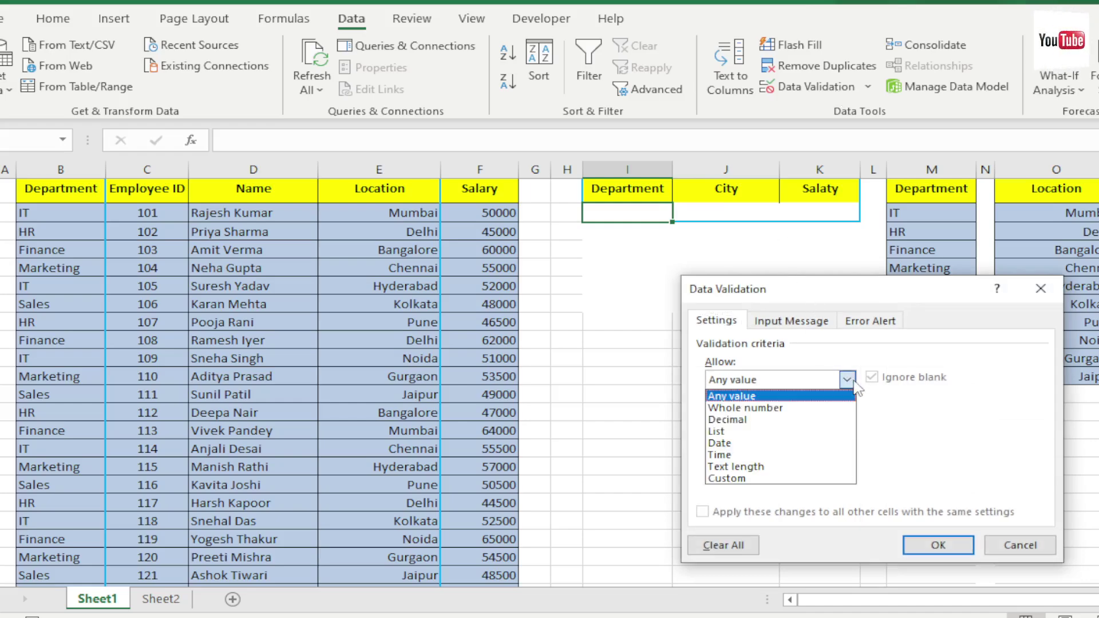
{"action": "left_click", "coordinate": [760, 432]}
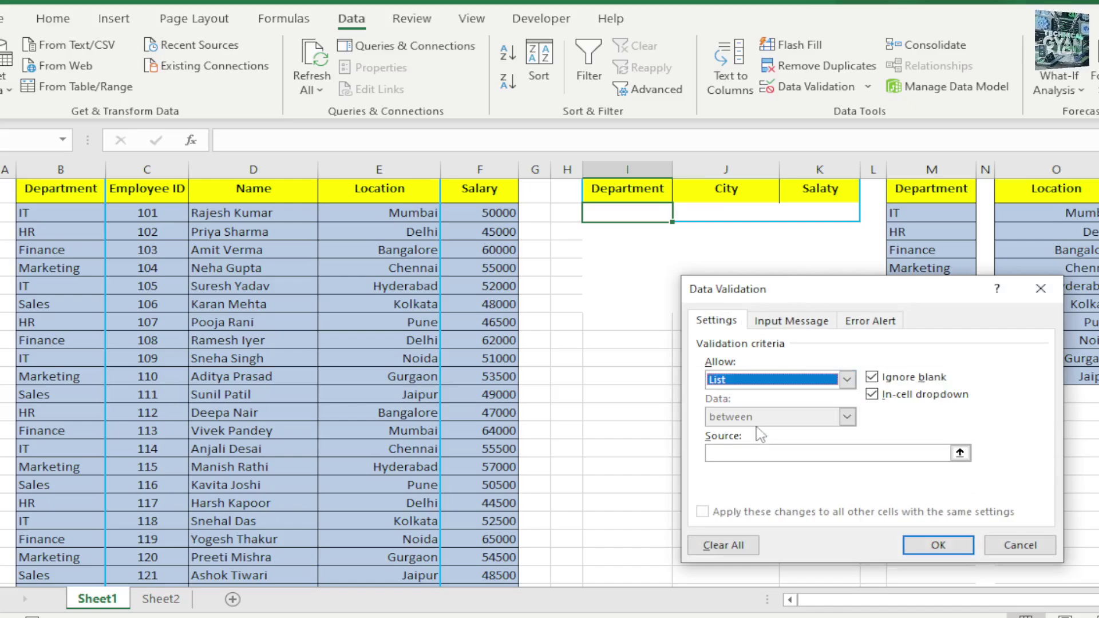
Set the list source for cell I2's validation to =$M$2:$M$6 and apply the rule
{"action": "left_click", "coordinate": [765, 454]}
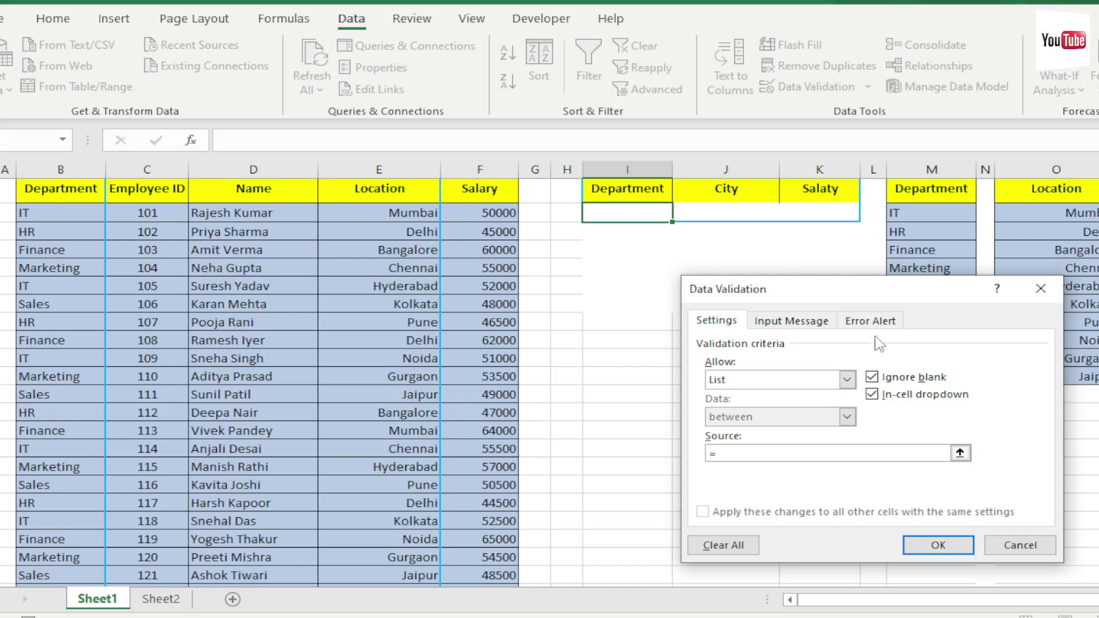
{"action": "left_click", "coordinate": [946, 214]}
{"action": "key", "text": "shift+Down"}
{"action": "key", "text": "shift+Down"}
{"action": "key", "text": "shift+Down"}
{"action": "key", "text": "shift+Down"}
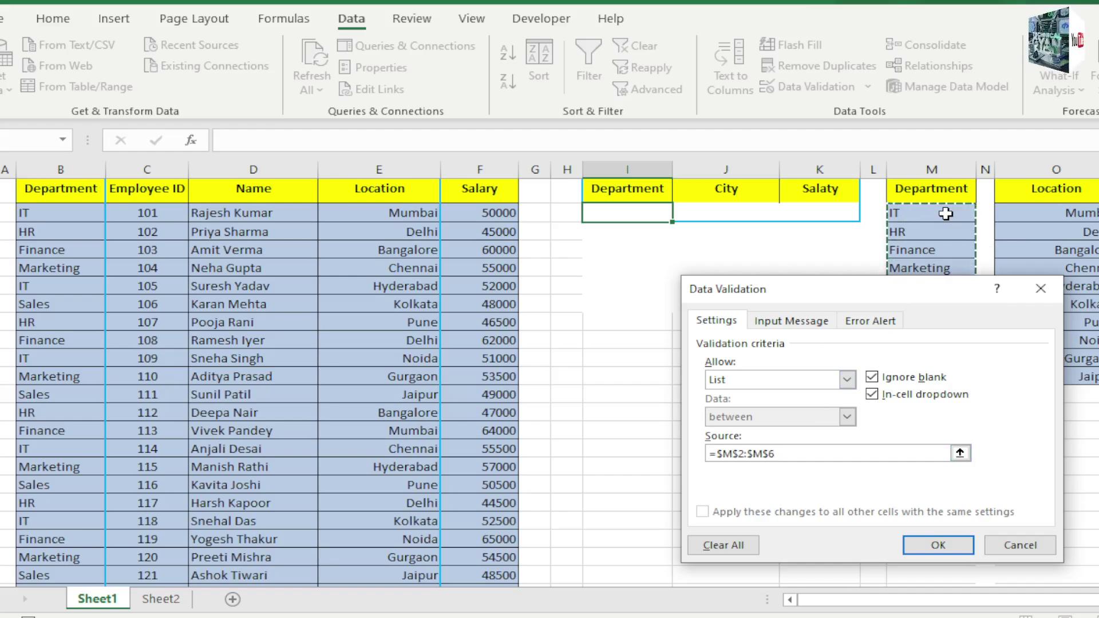
{"action": "left_click", "coordinate": [926, 553]}
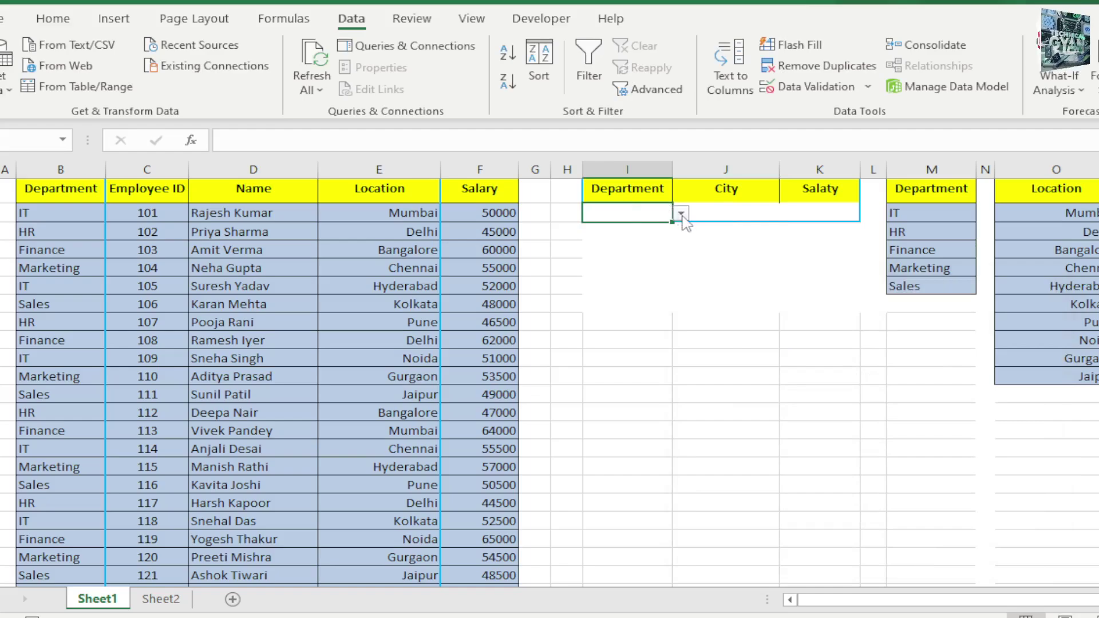
Test the Department dropdown in I2 with HR and leave Finance selected
{"action": "left_click", "coordinate": [681, 215]}
{"action": "left_click", "coordinate": [643, 239]}
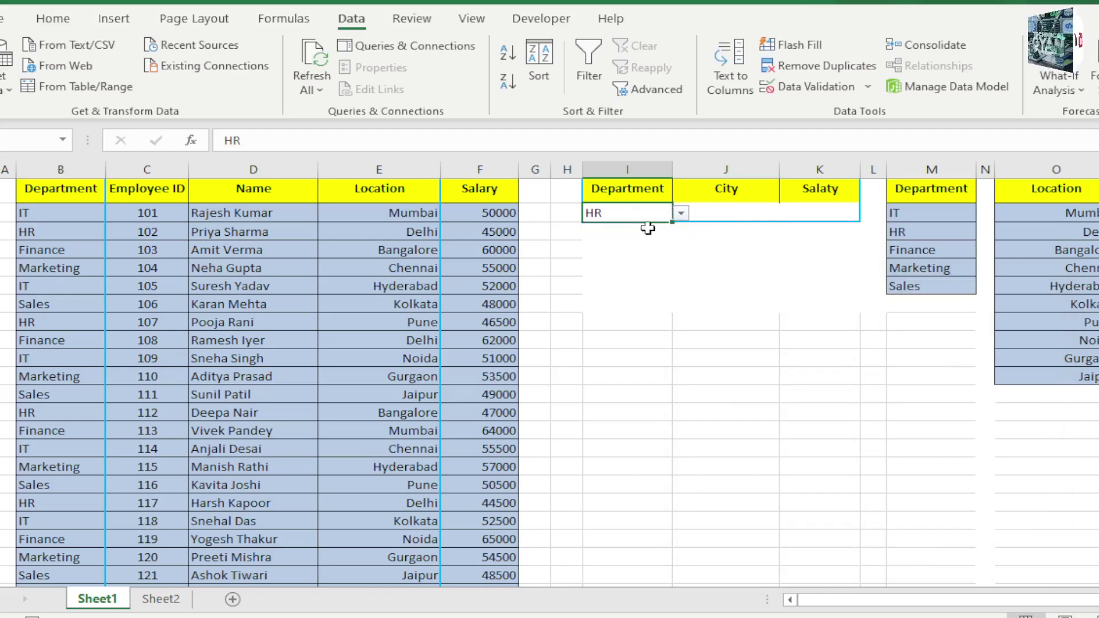
{"action": "left_click", "coordinate": [681, 213]}
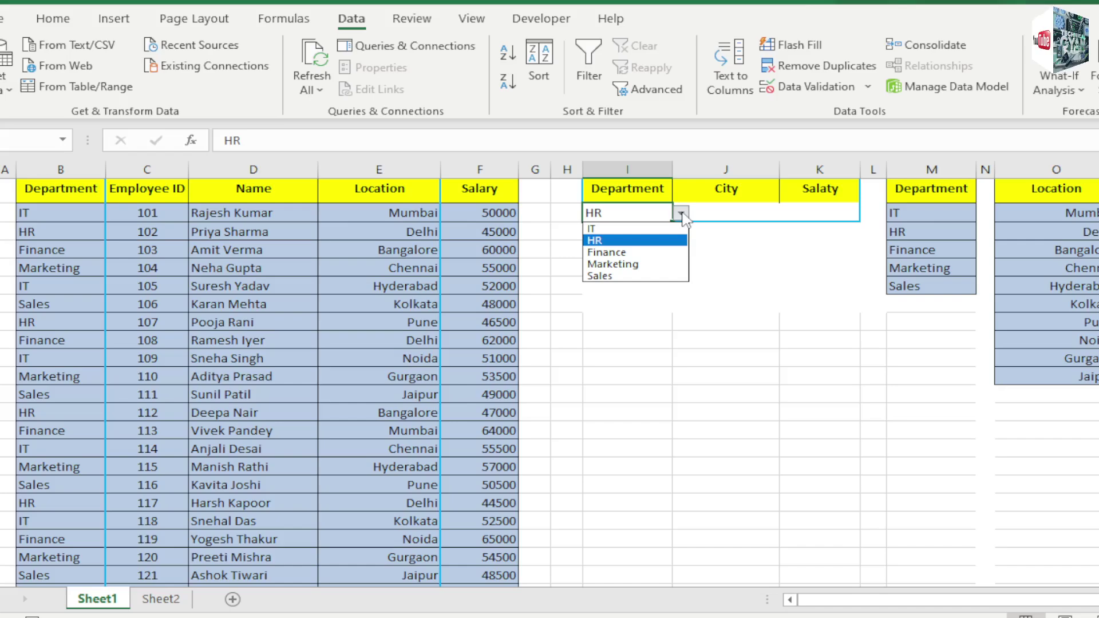
{"action": "left_click", "coordinate": [640, 255]}
Add a List data validation rule to cell J2 under the City header with source =$O$2:$O$11
{"action": "left_click", "coordinate": [732, 210]}
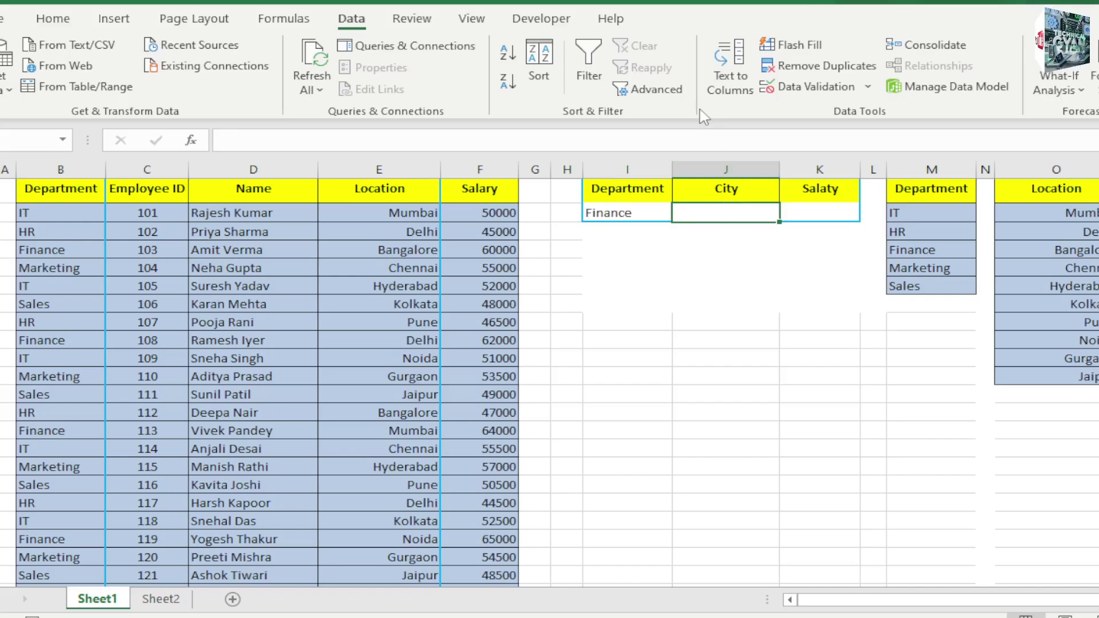
{"action": "left_click", "coordinate": [825, 89]}
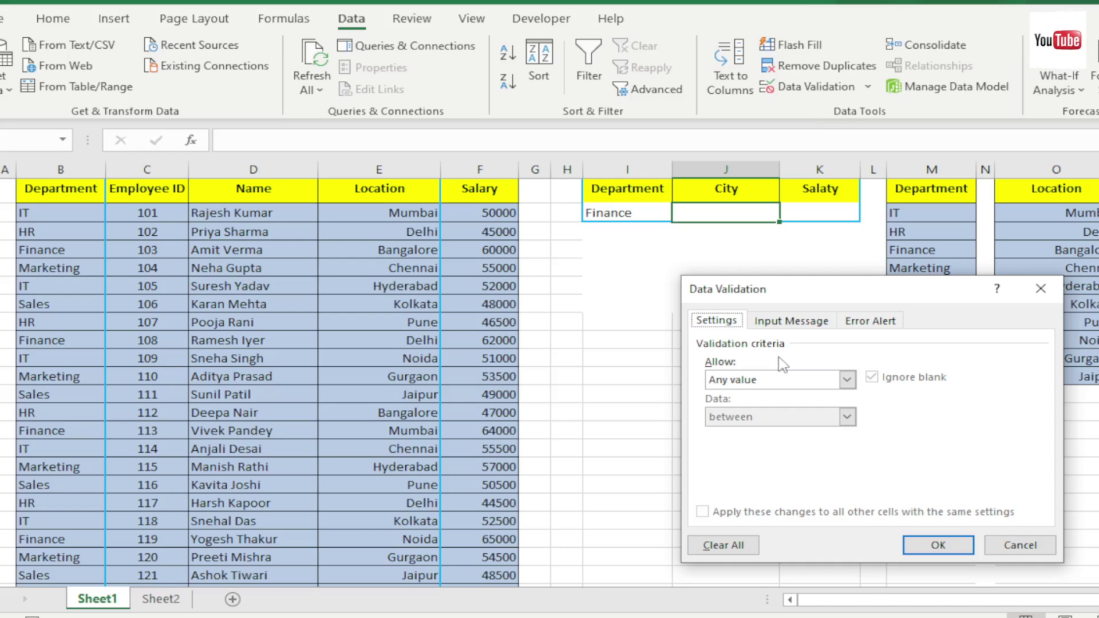
{"action": "left_click", "coordinate": [802, 381]}
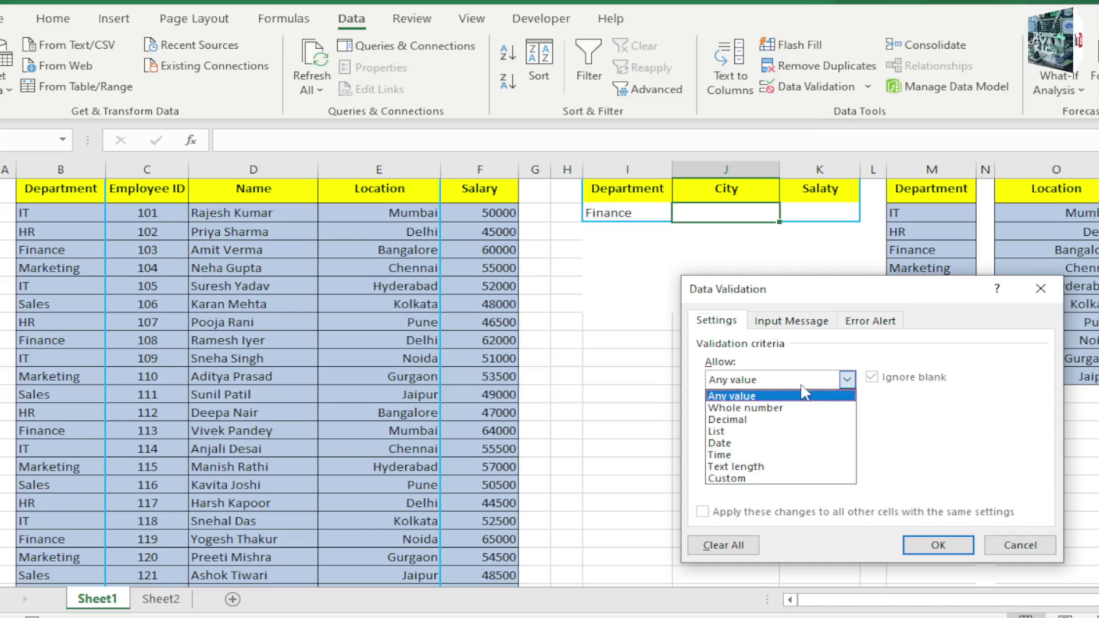
{"action": "left_click", "coordinate": [744, 431]}
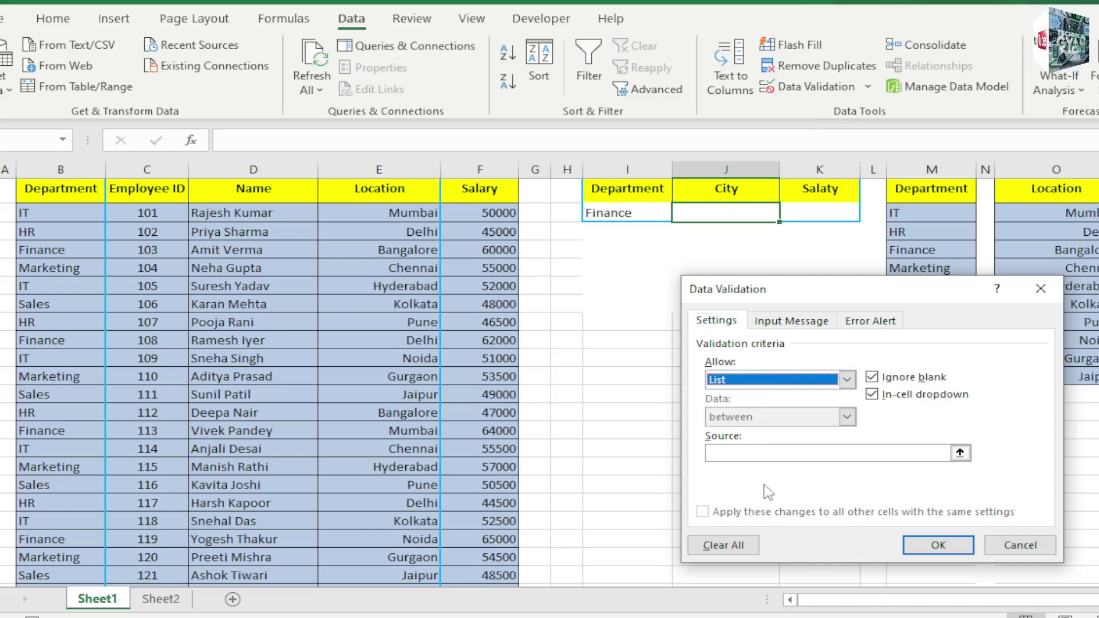
{"action": "left_click", "coordinate": [794, 455]}
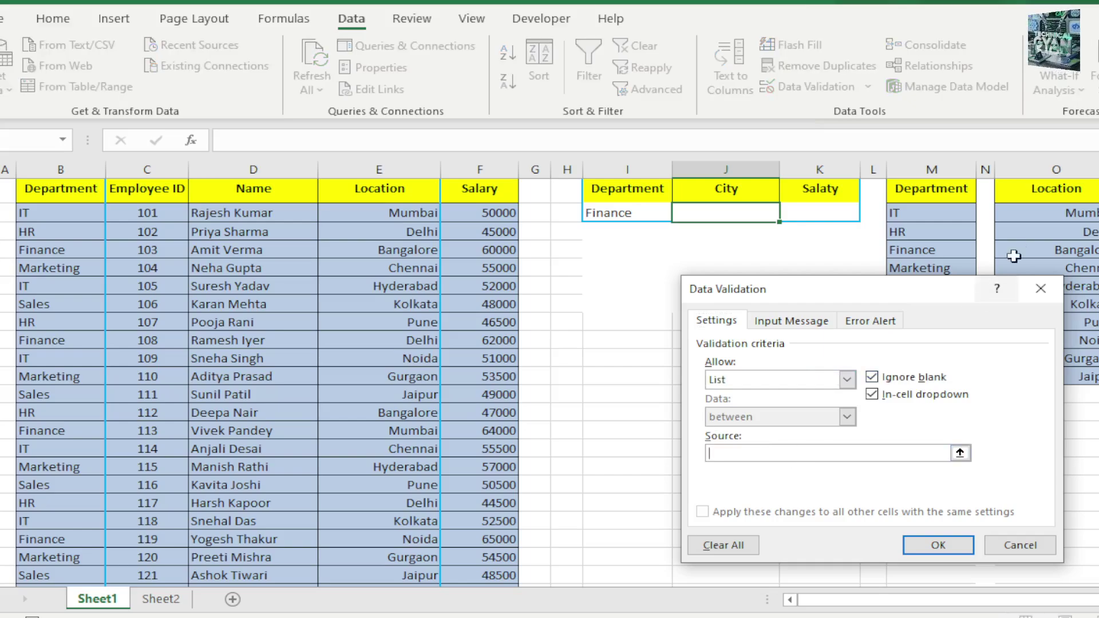
{"action": "left_click", "coordinate": [1052, 218]}
{"action": "key", "text": "shift+Down"}
{"action": "key", "text": "shift+Down"}
{"action": "key", "text": "shift+Down"}
{"action": "key", "text": "shift+Down"}
{"action": "key", "text": "shift+Down"}
{"action": "key", "text": "shift+Down"}
{"action": "key", "text": "shift+Down"}
{"action": "key", "text": "shift+Down"}
{"action": "key", "text": "shift+Down"}
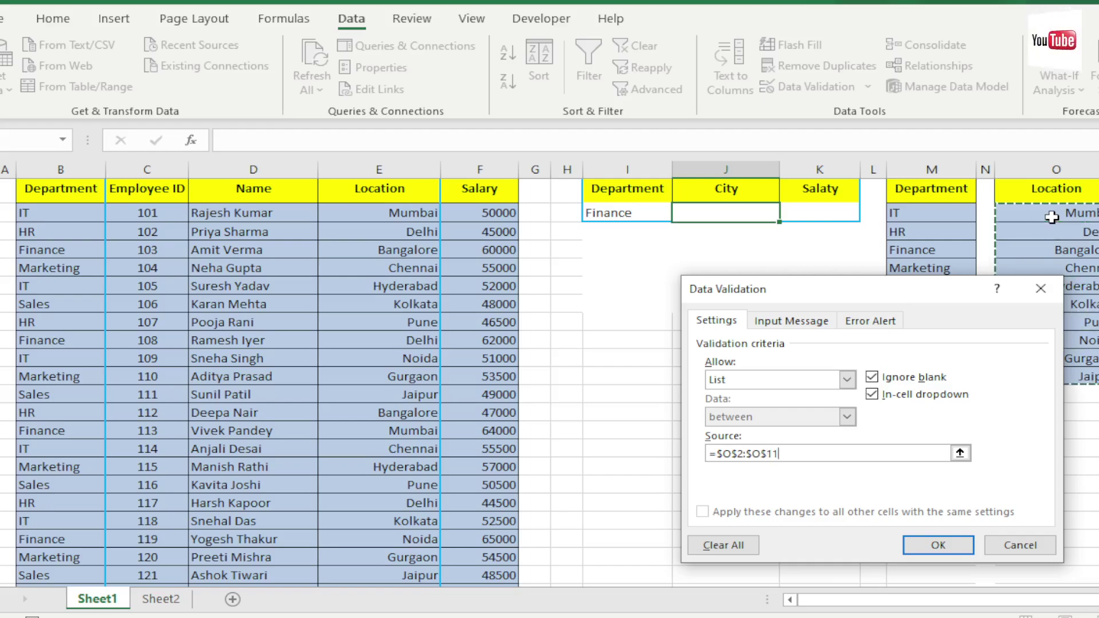
{"action": "left_click", "coordinate": [910, 539]}
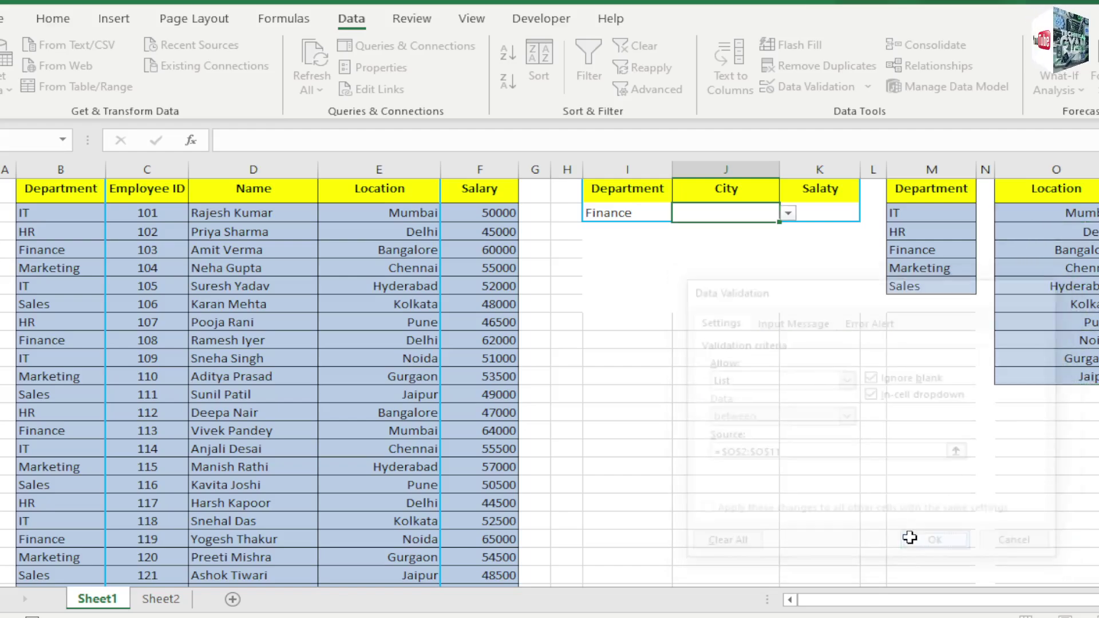
Choose Bangalore from the City dropdown in J2 and widen column K slightly
{"action": "left_click", "coordinate": [788, 214]}
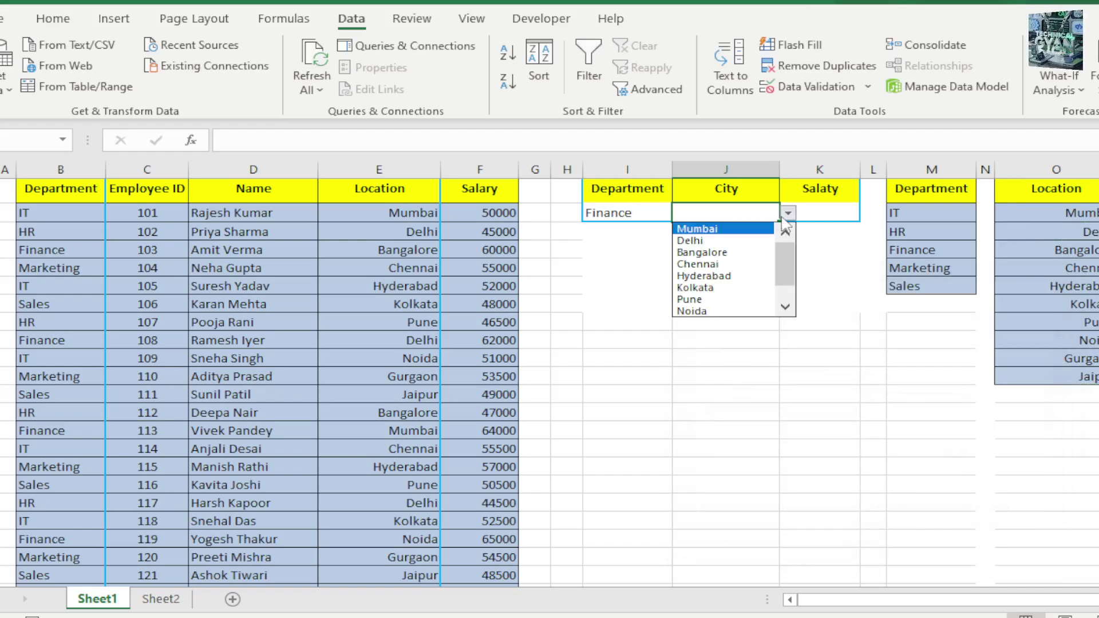
{"action": "left_click", "coordinate": [719, 253]}
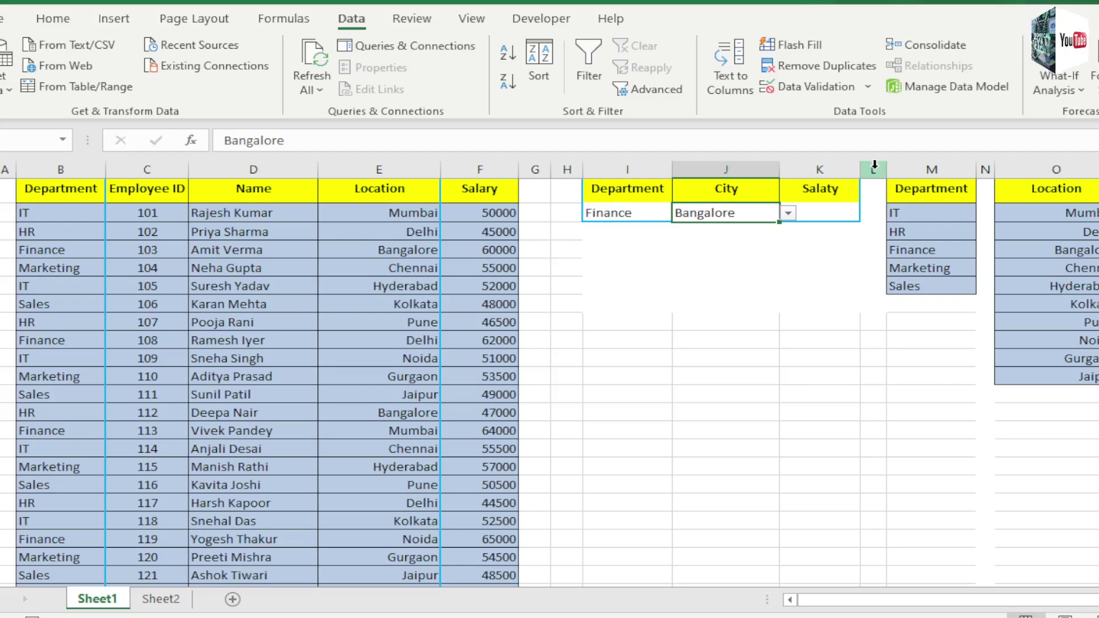
{"action": "left_click_drag", "start_coordinate": [860, 170], "coordinate": [885, 169]}
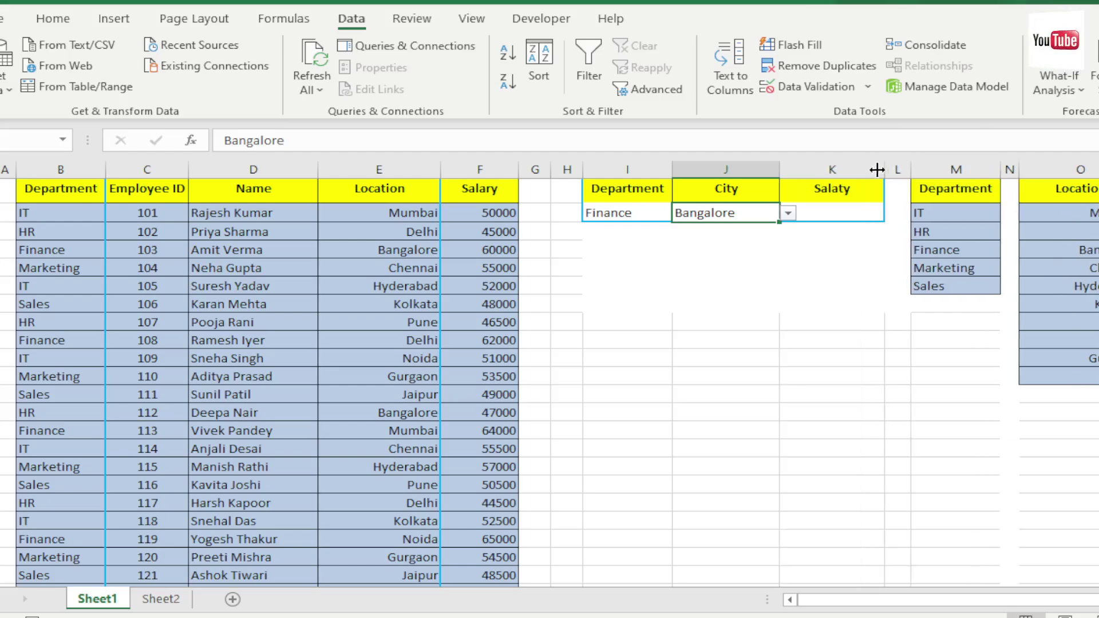
Look through the City dropdown's choices in J2 and clear the cell's selected city
{"action": "left_click", "coordinate": [721, 271]}
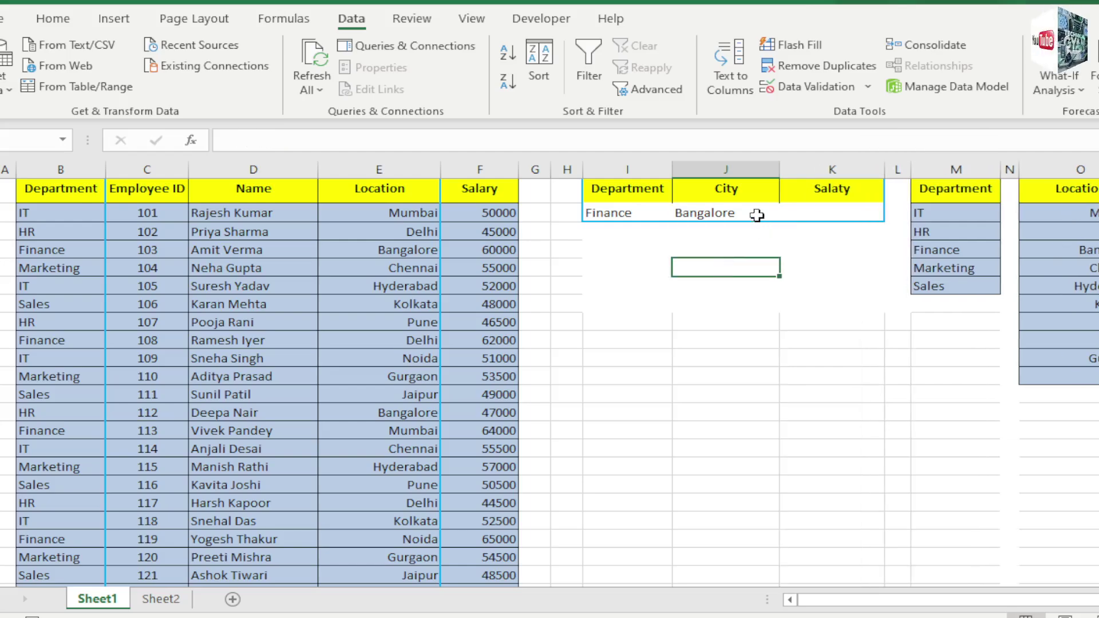
{"action": "left_click", "coordinate": [757, 215]}
{"action": "left_click", "coordinate": [788, 213]}
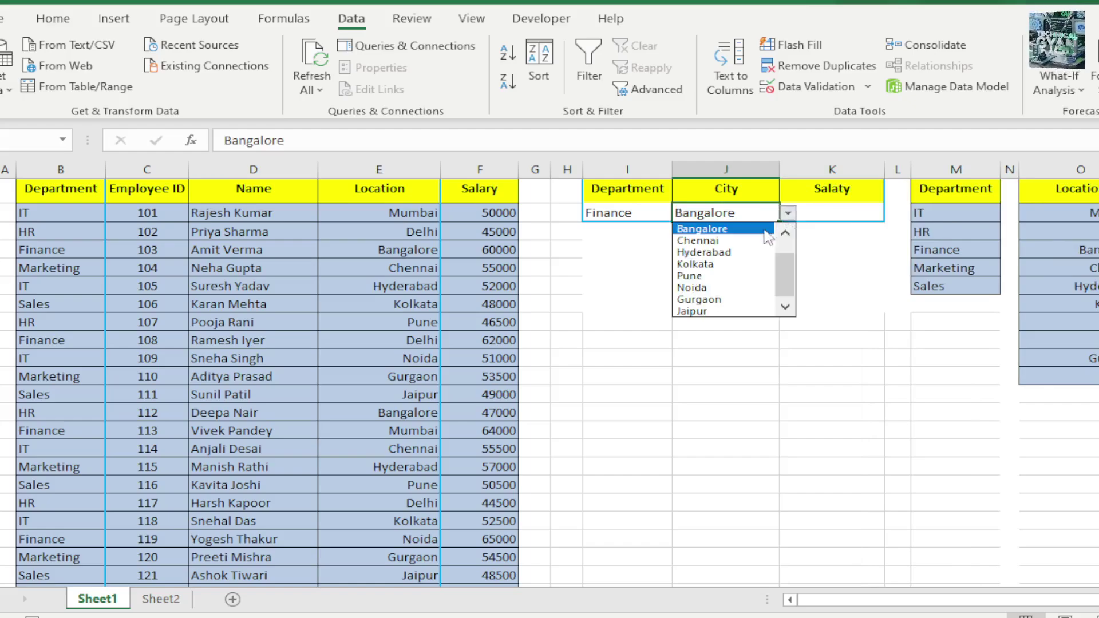
{"action": "left_click_drag", "start_coordinate": [787, 269], "coordinate": [793, 227]}
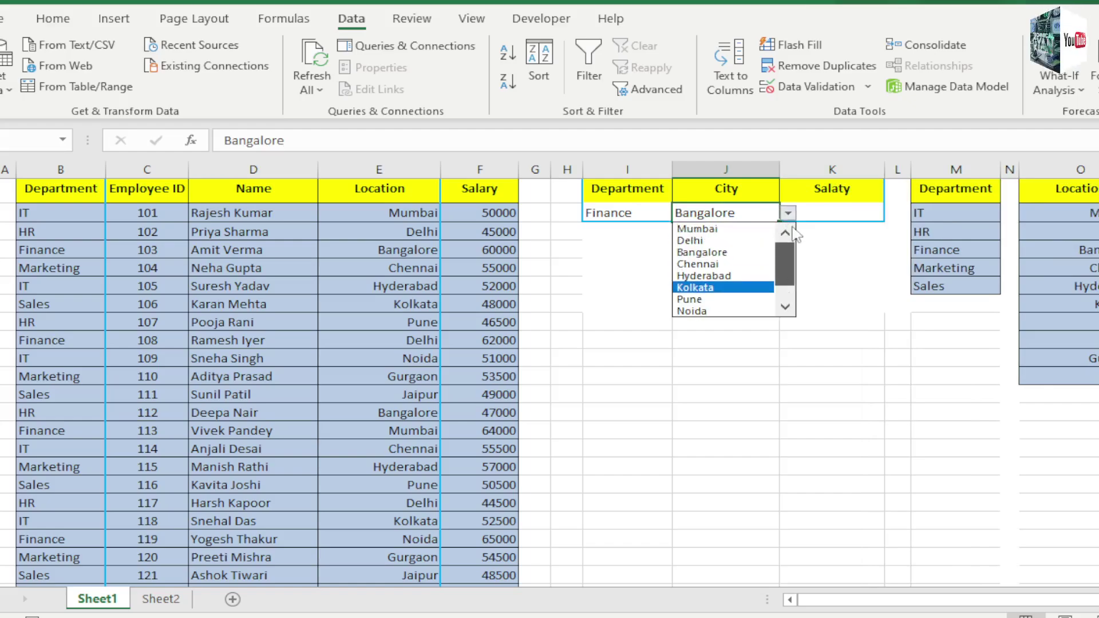
{"action": "left_click", "coordinate": [813, 298]}
{"action": "left_click", "coordinate": [759, 264]}
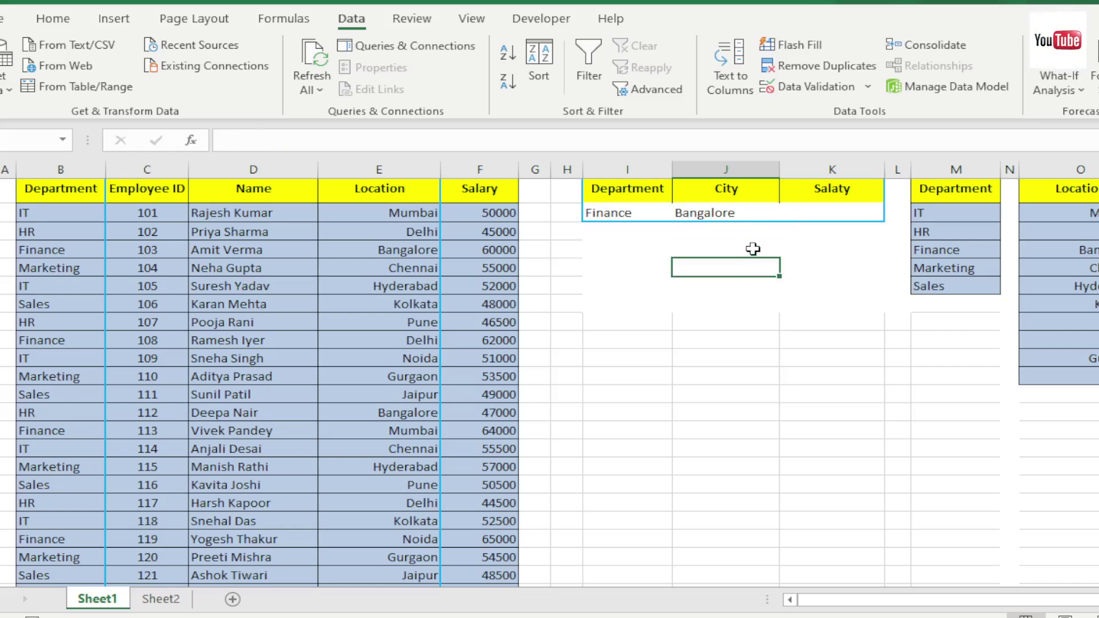
{"action": "left_click", "coordinate": [743, 211]}
{"action": "key", "text": "Delete"}
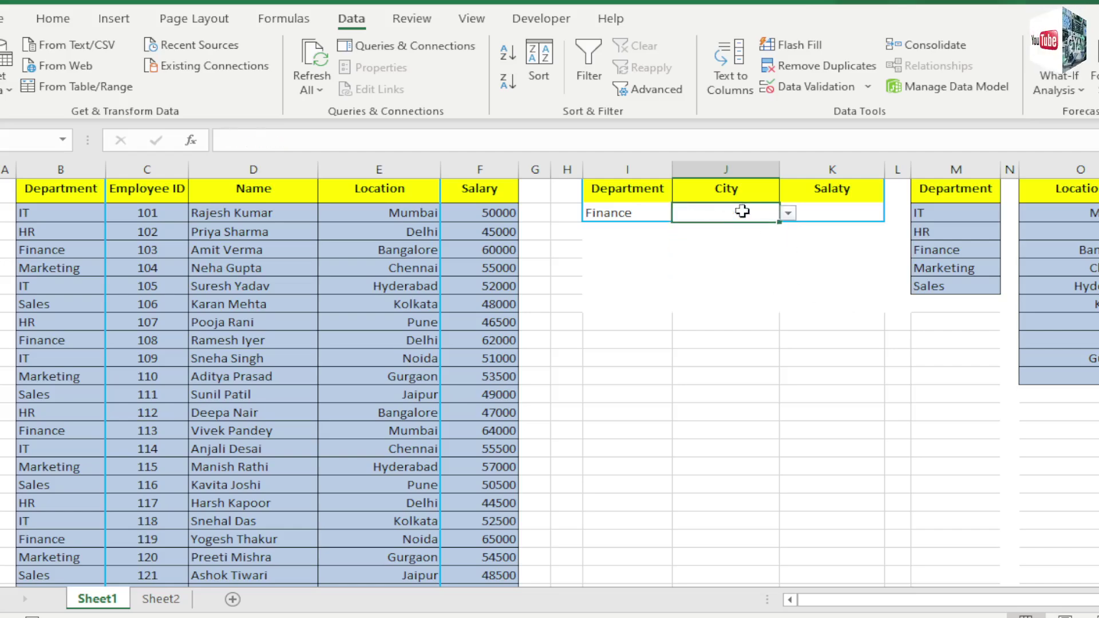
{"action": "left_click", "coordinate": [765, 244]}
Apply All Borders to cell K2 under the Salaty header
{"action": "left_click", "coordinate": [816, 213]}
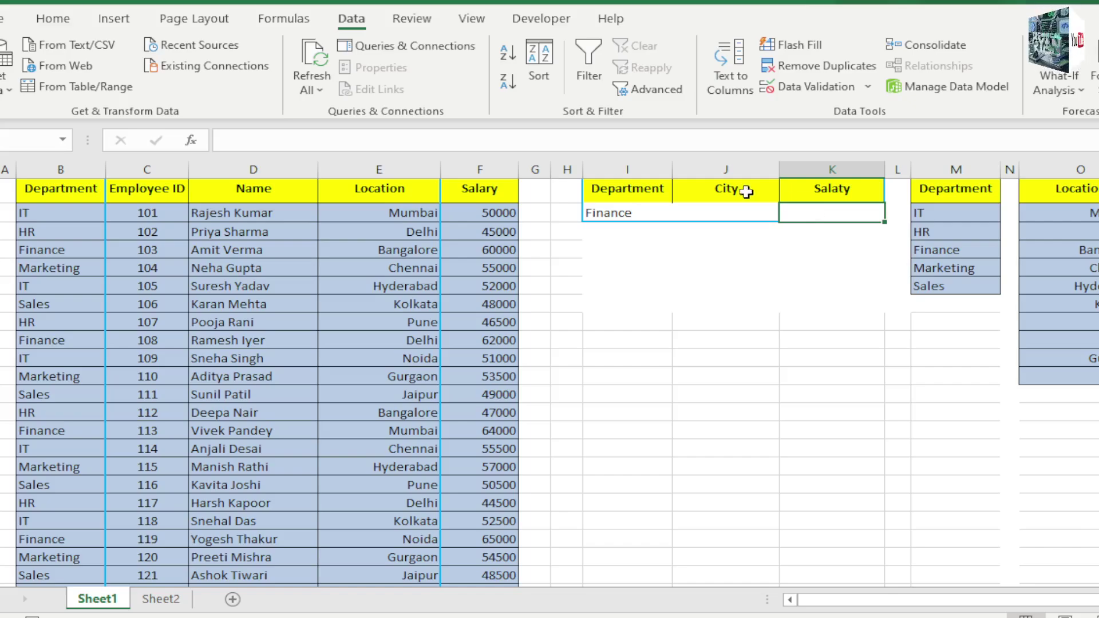
{"action": "left_click", "coordinate": [68, 208]}
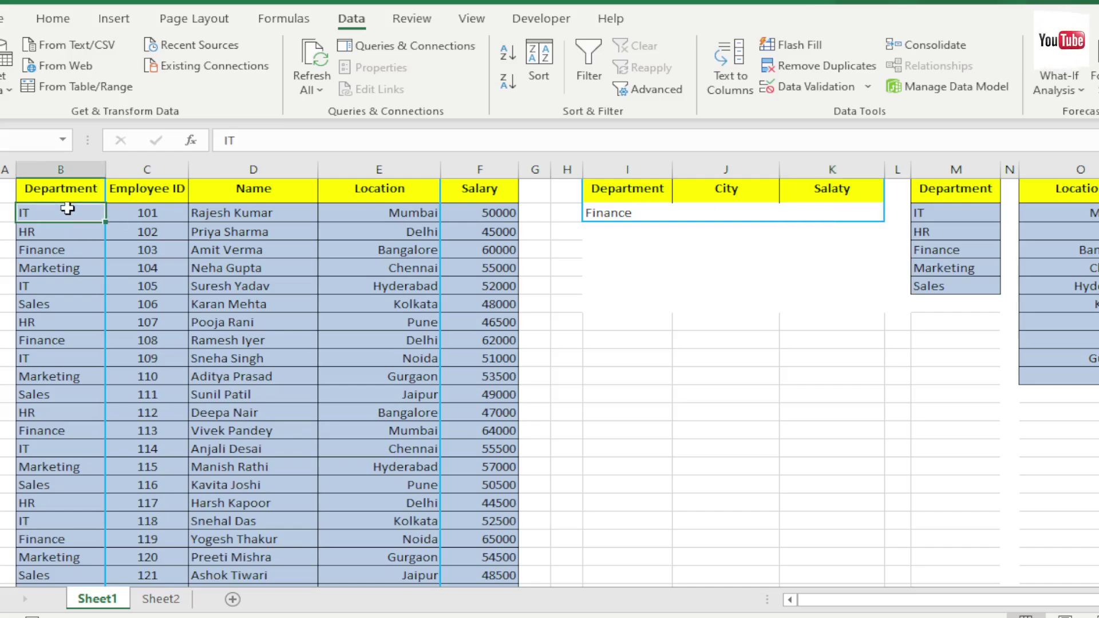
{"action": "left_click", "coordinate": [632, 215]}
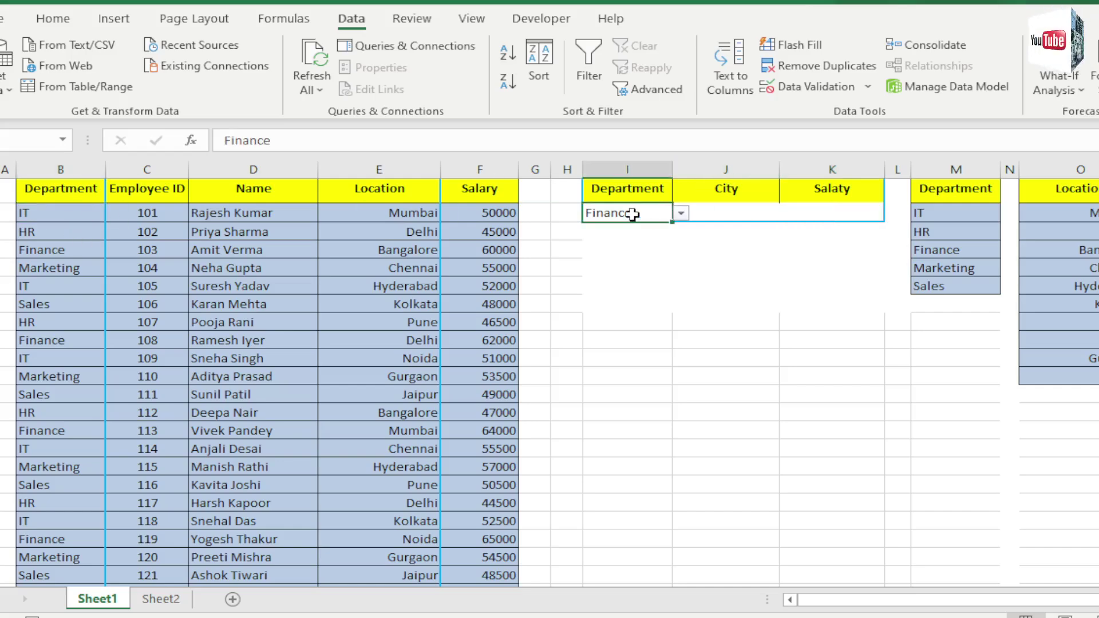
{"action": "left_click", "coordinate": [837, 213]}
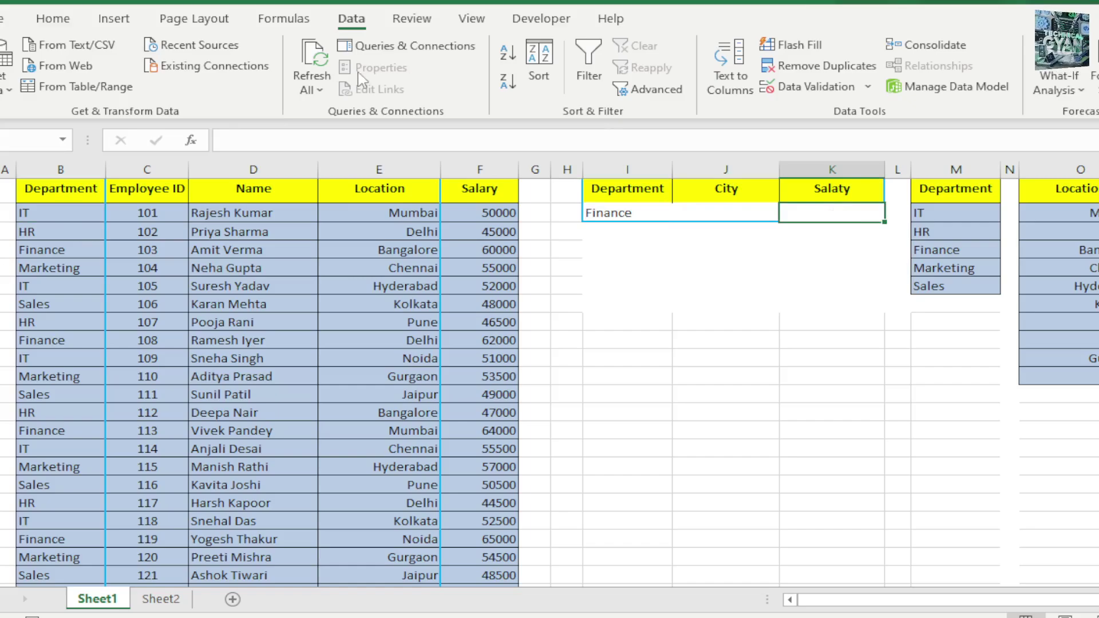
{"action": "left_click", "coordinate": [54, 22]}
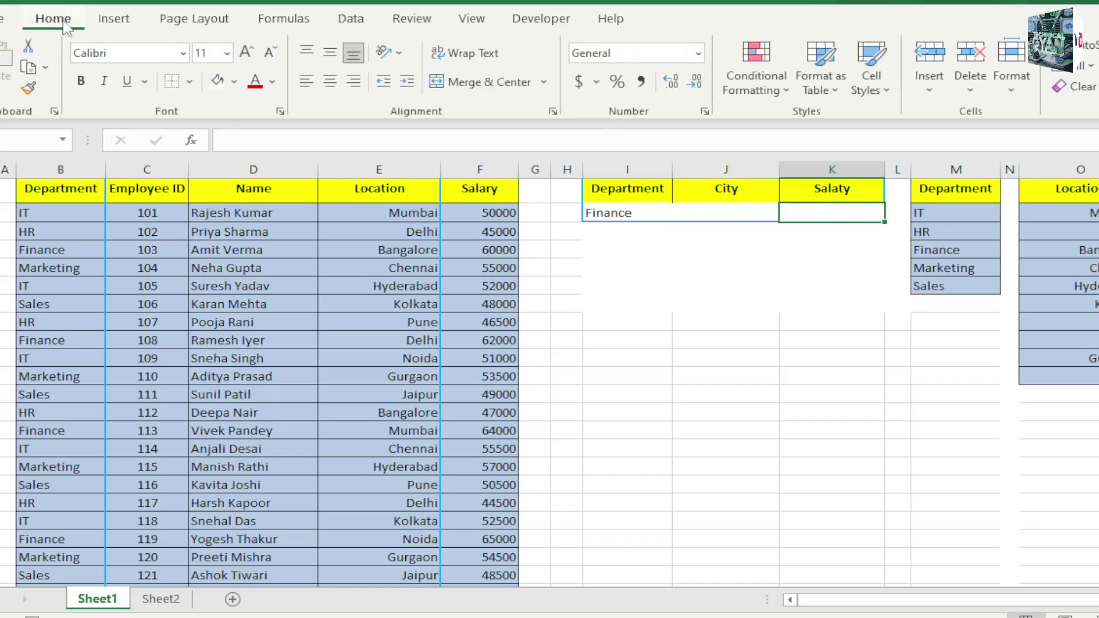
{"action": "left_click", "coordinate": [191, 82]}
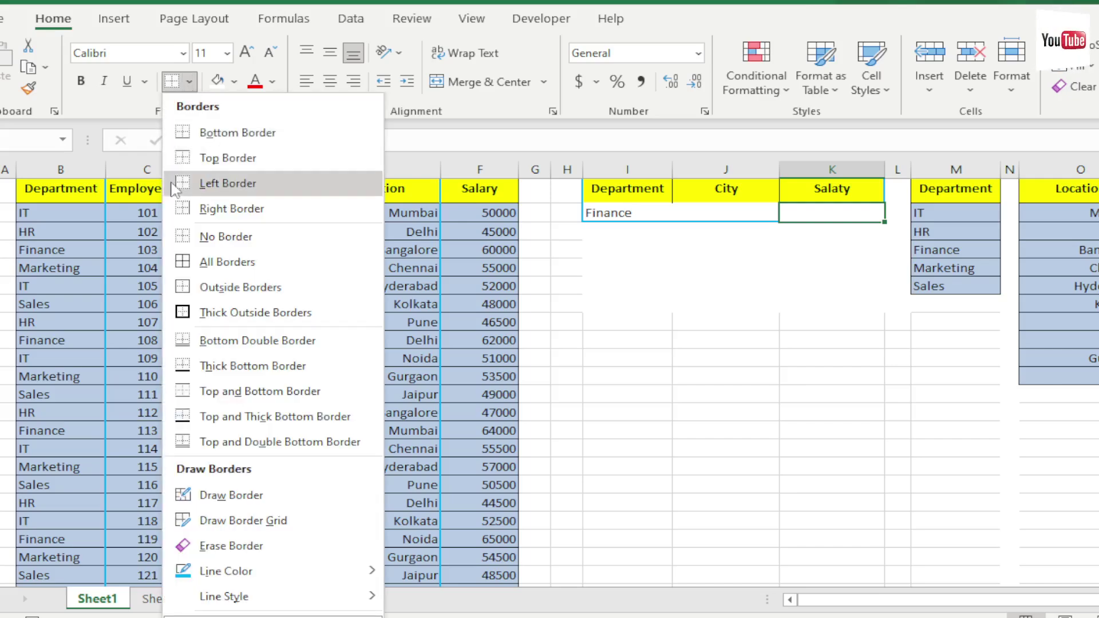
{"action": "left_click", "coordinate": [206, 259]}
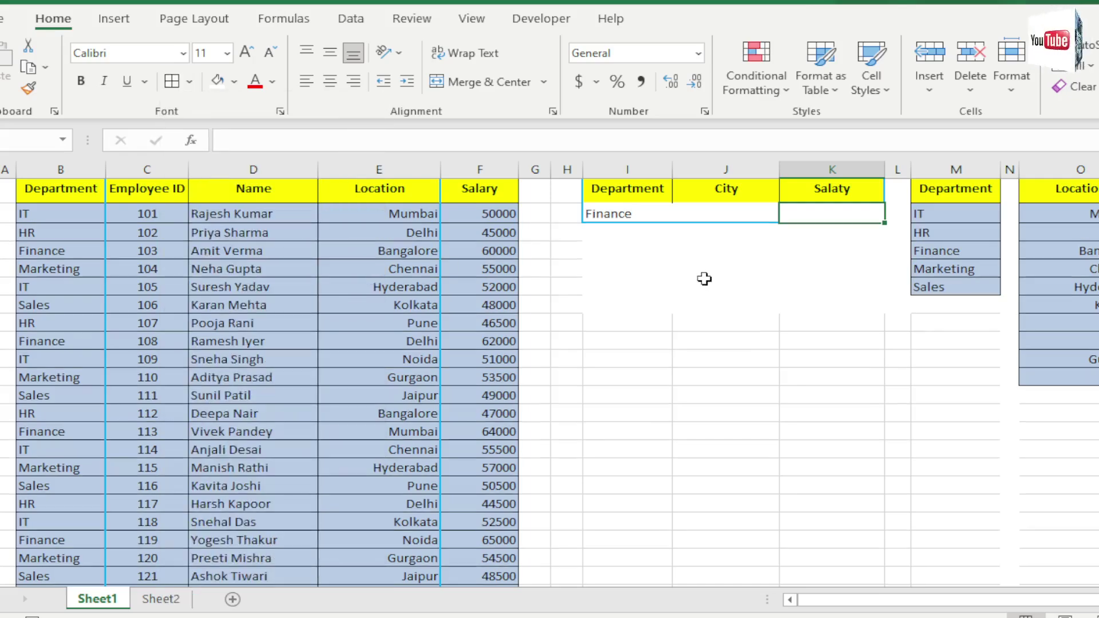
{"action": "left_click", "coordinate": [704, 282]}
{"action": "left_click", "coordinate": [623, 213]}
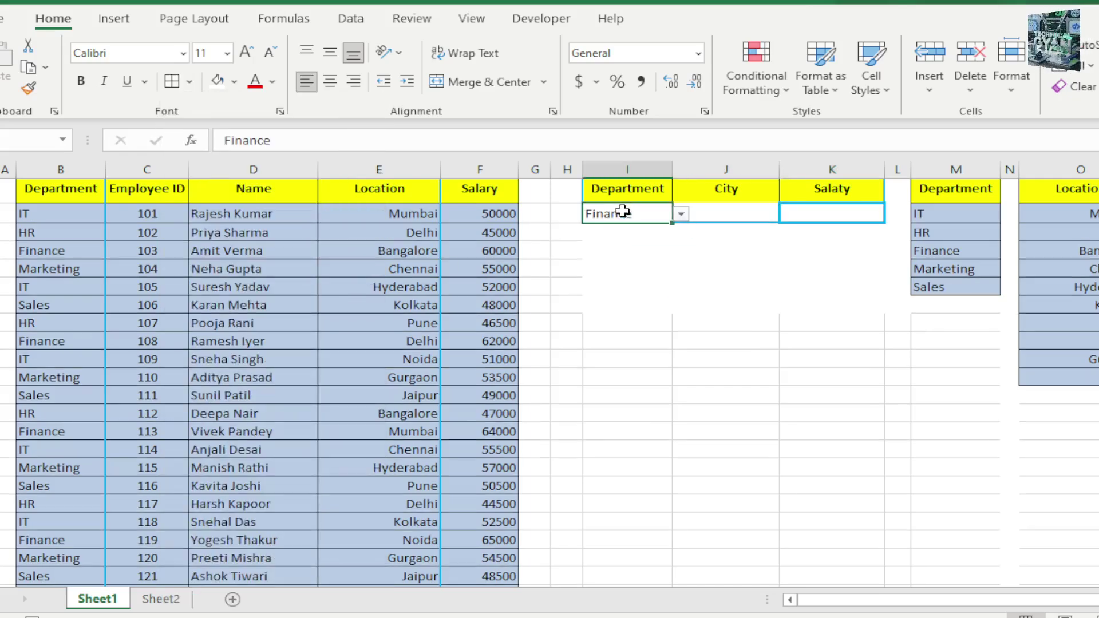
Enter =SUMIF(B:F,I2,F:F) in K2 to total the salaries for the department selected in I2
{"action": "left_click", "coordinate": [817, 213]}
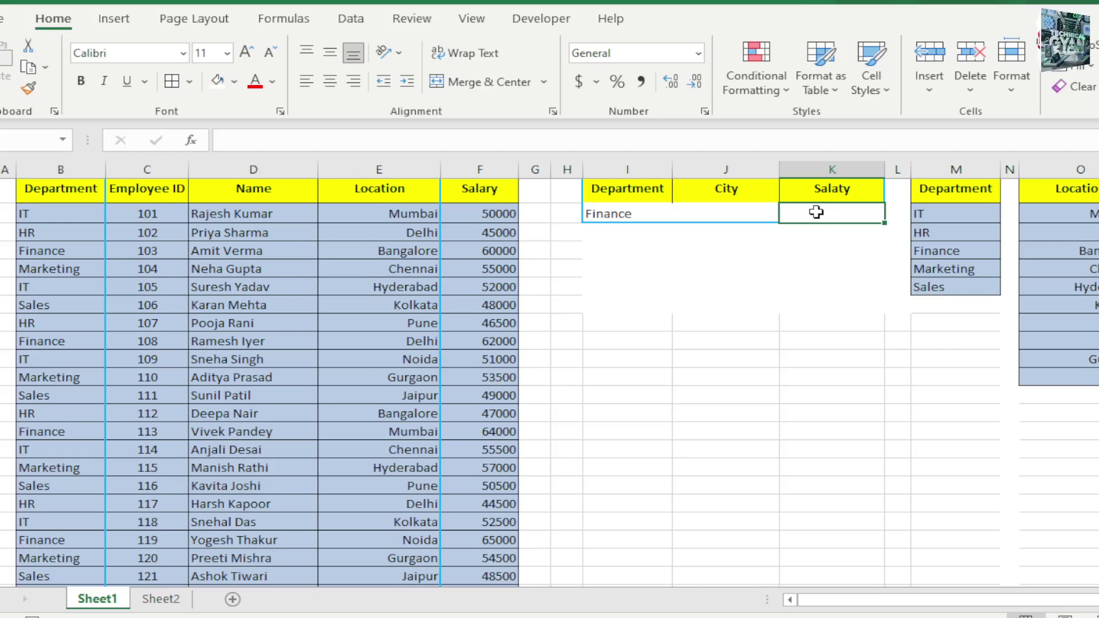
{"action": "type", "text": "="}
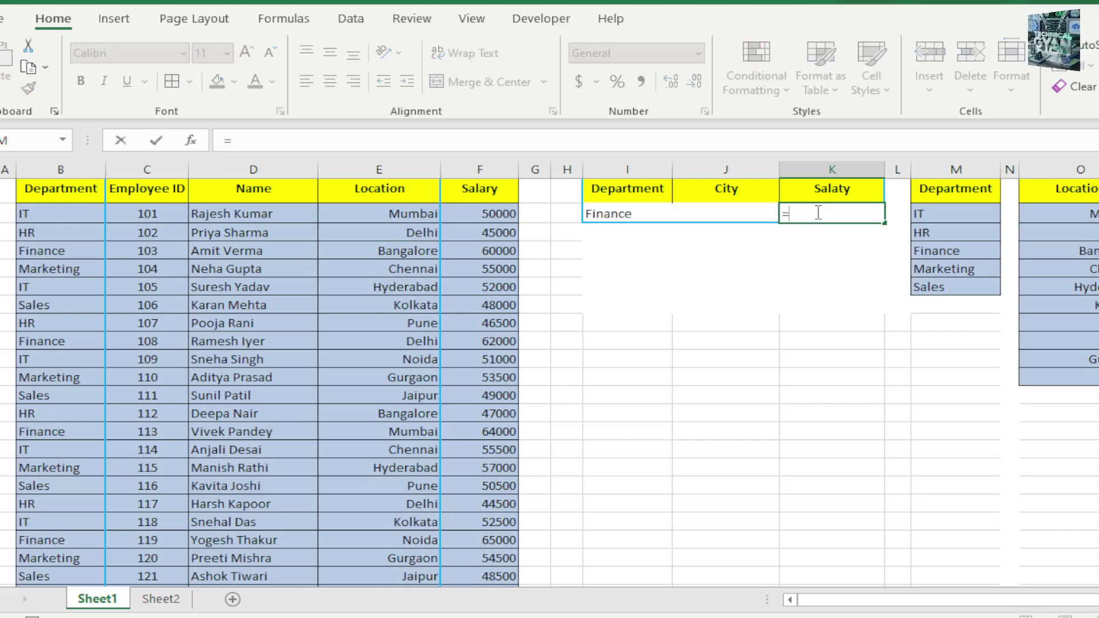
{"action": "type", "text": "sumif"}
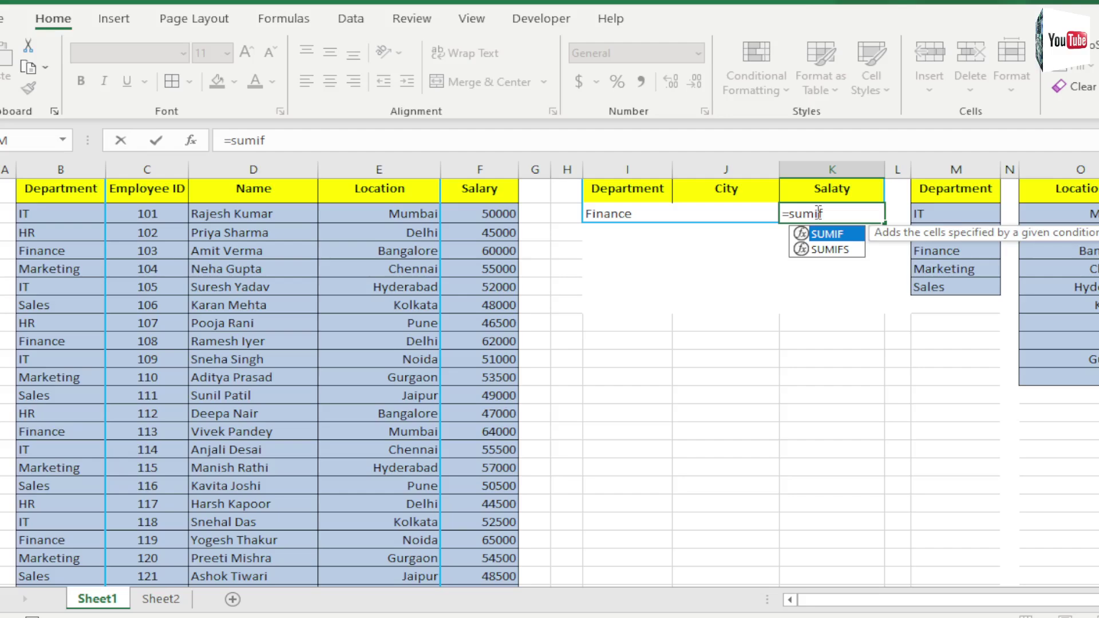
{"action": "type", "text": "("}
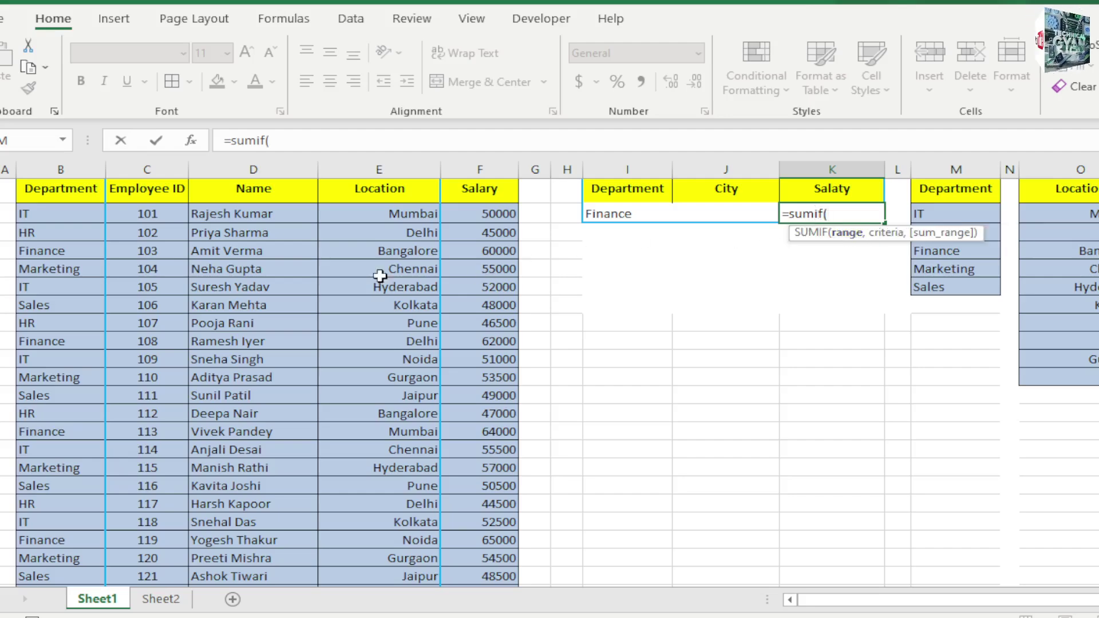
{"action": "left_click_drag", "start_coordinate": [71, 166], "coordinate": [480, 169]}
{"action": "type", "text": ","}
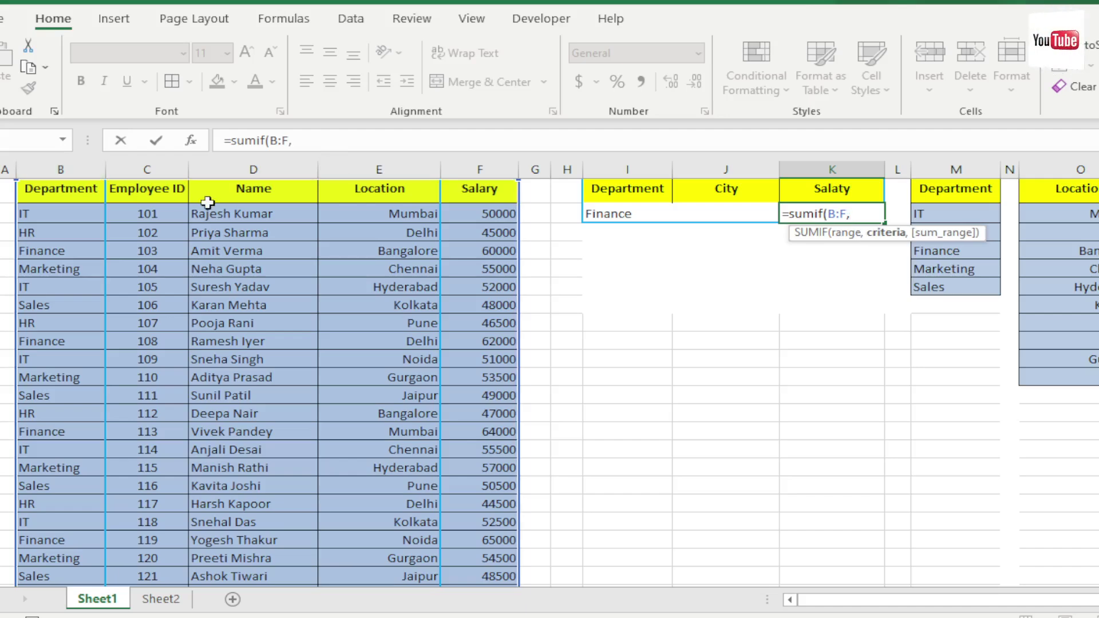
{"action": "left_click", "coordinate": [614, 214]}
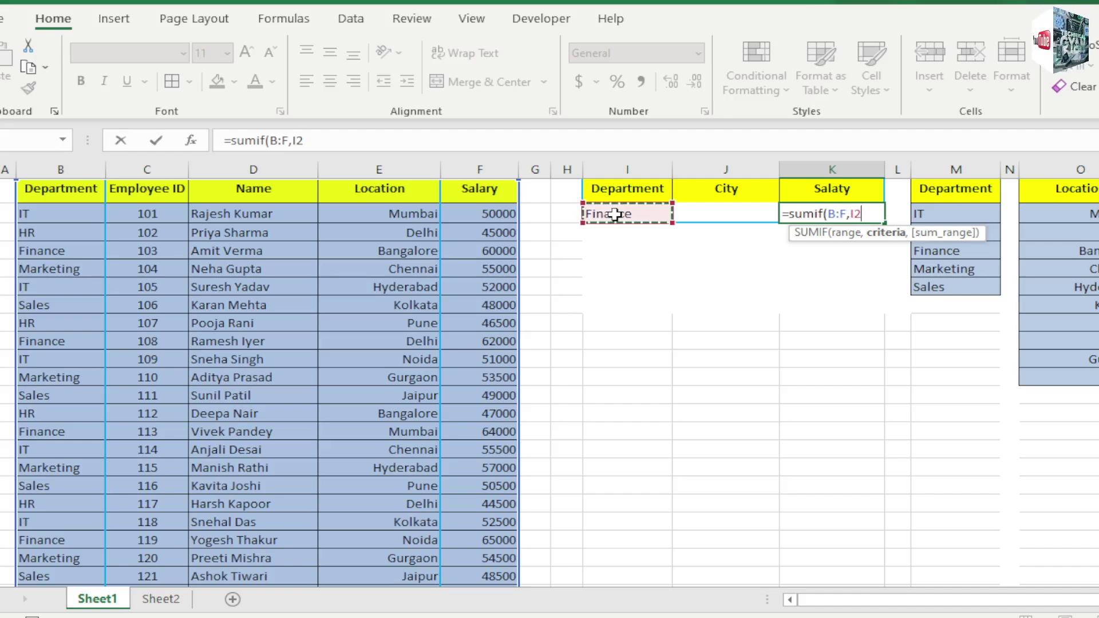
{"action": "type", "text": ","}
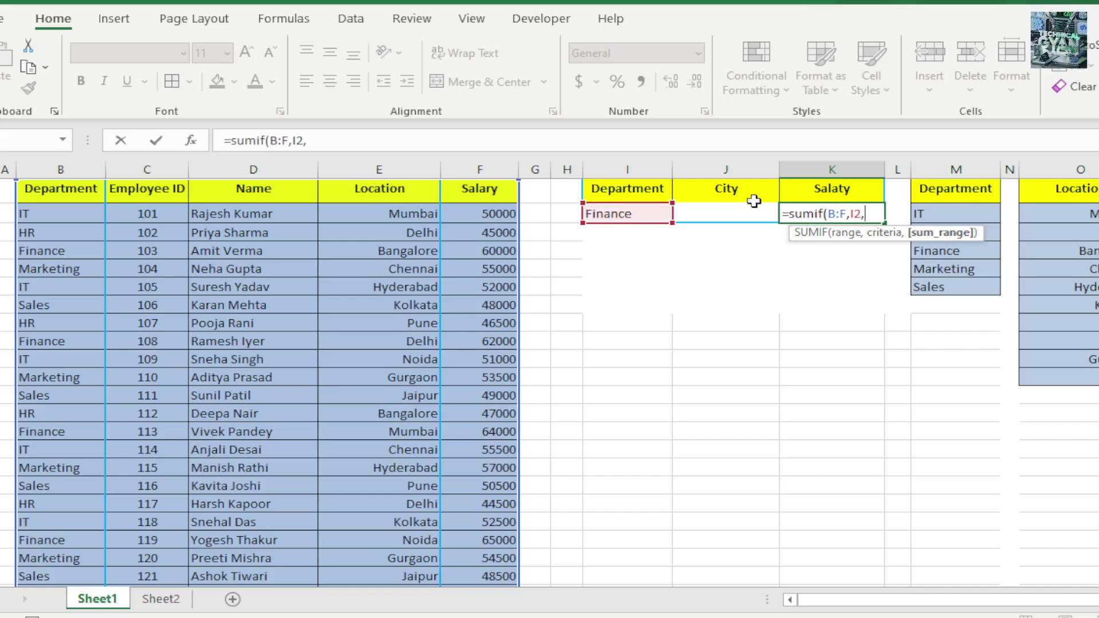
{"action": "left_click", "coordinate": [499, 164]}
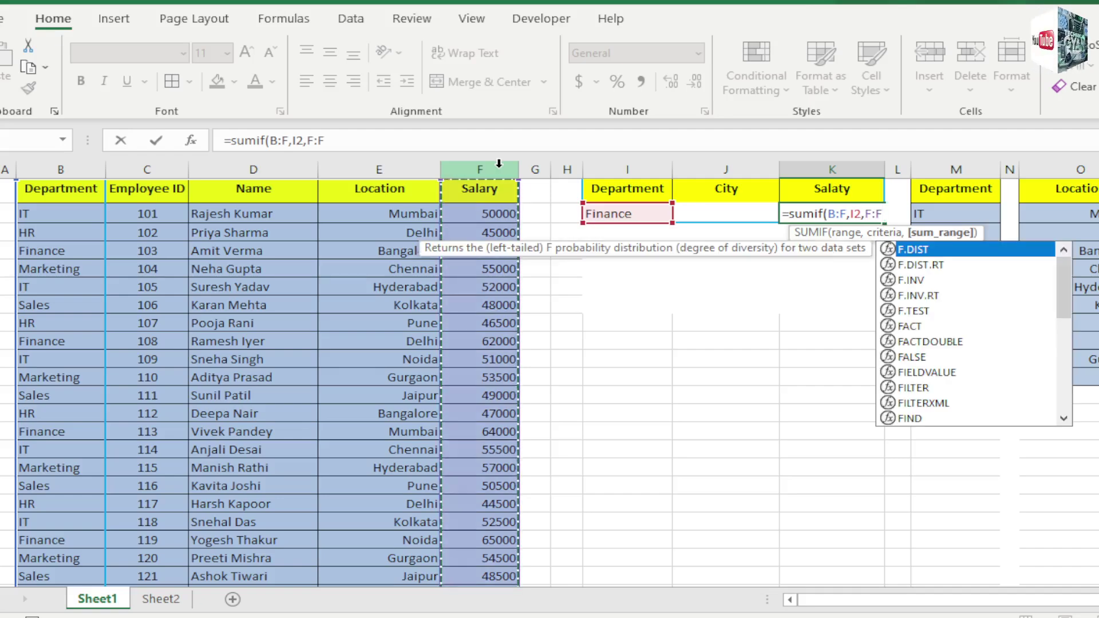
{"action": "type", "text": ")"}
{"action": "key", "text": "Return"}
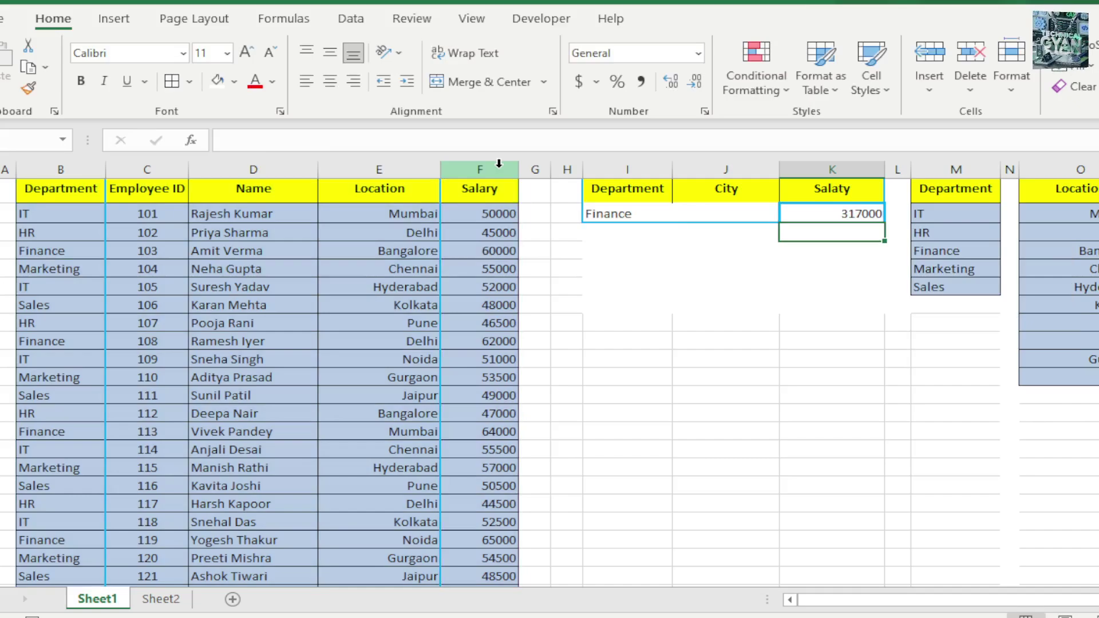
Test the Department dropdown in I2 by choosing HR, Finance and finally Marketing
{"action": "left_click", "coordinate": [635, 214]}
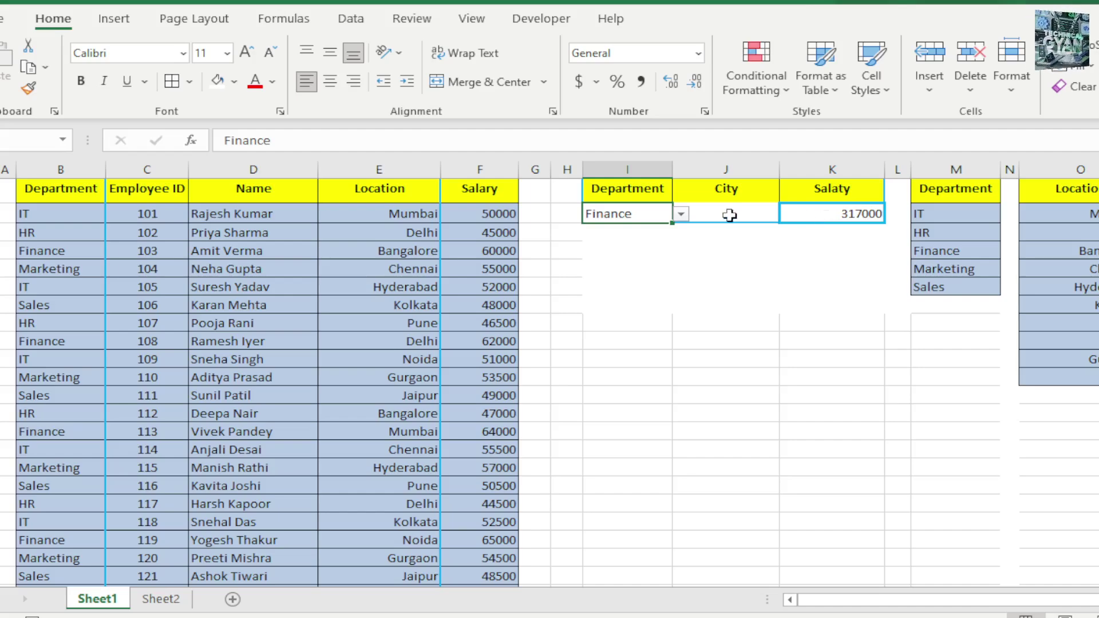
{"action": "left_click", "coordinate": [682, 214]}
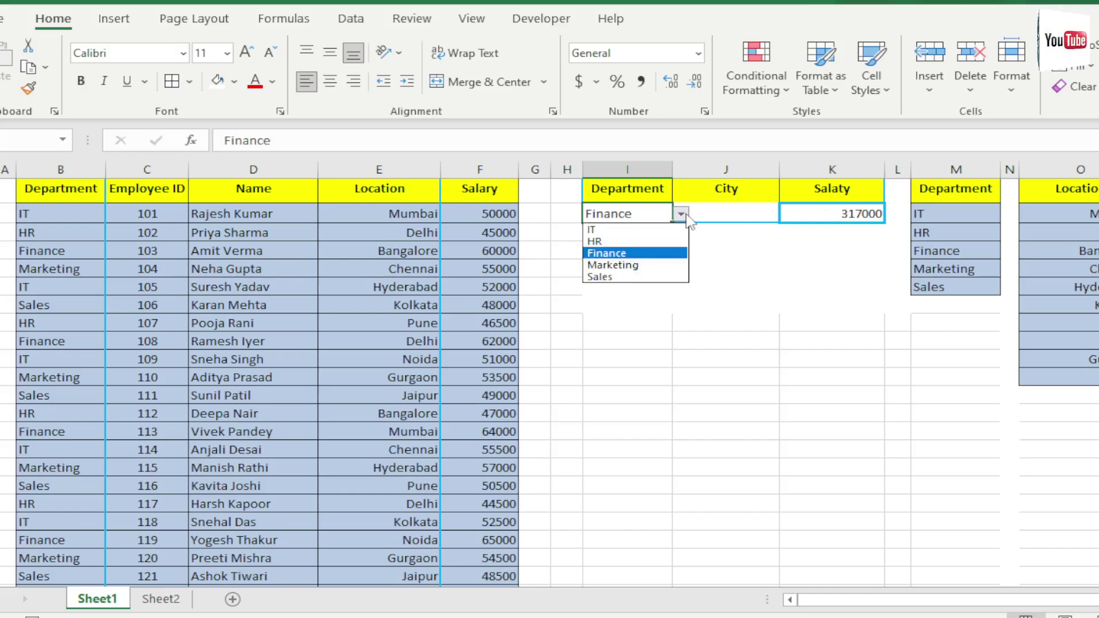
{"action": "left_click", "coordinate": [629, 241]}
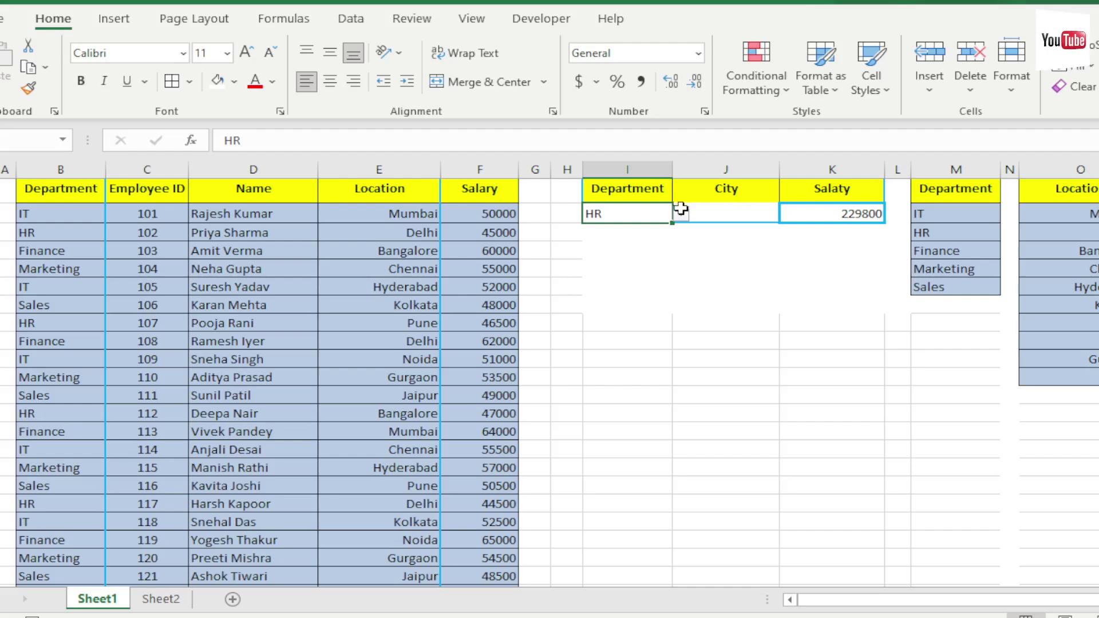
{"action": "left_click", "coordinate": [681, 213]}
{"action": "left_click", "coordinate": [639, 250]}
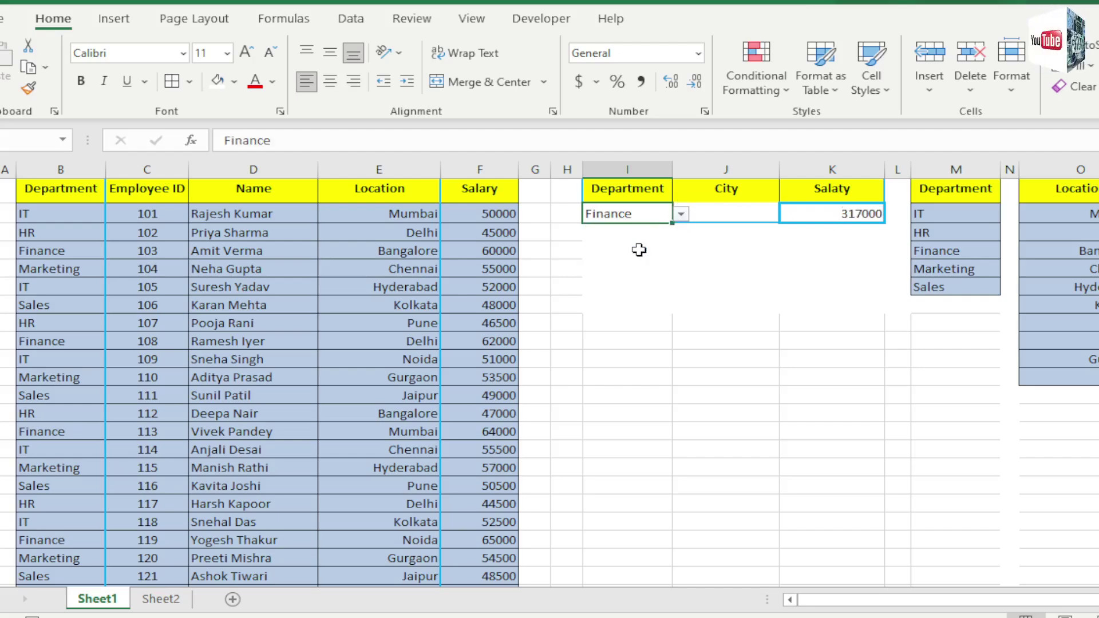
{"action": "left_click", "coordinate": [680, 214]}
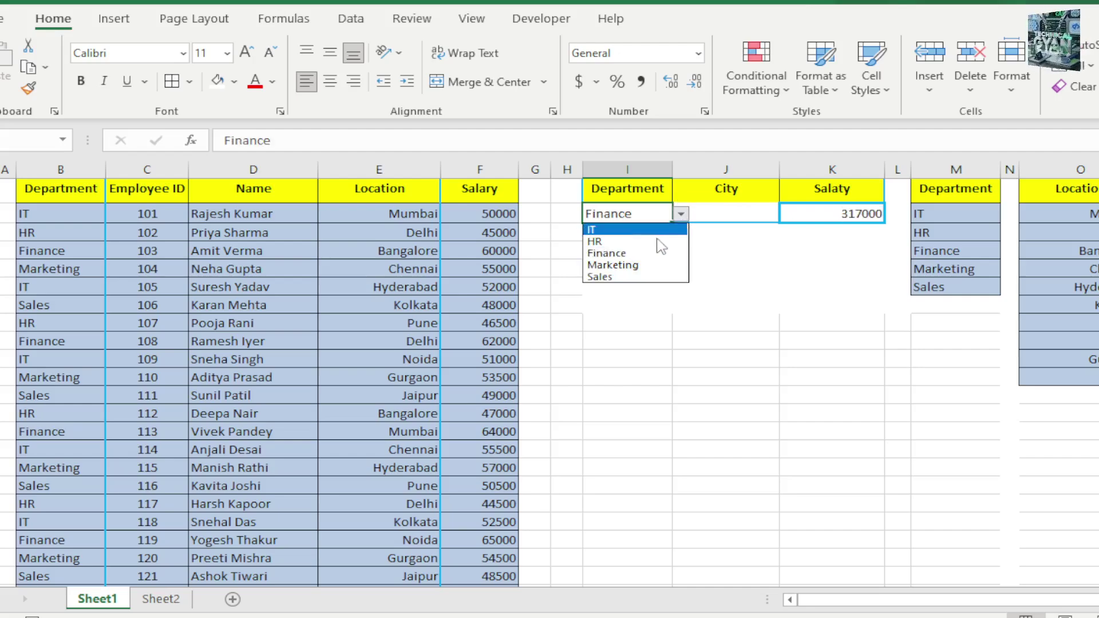
{"action": "left_click", "coordinate": [639, 265]}
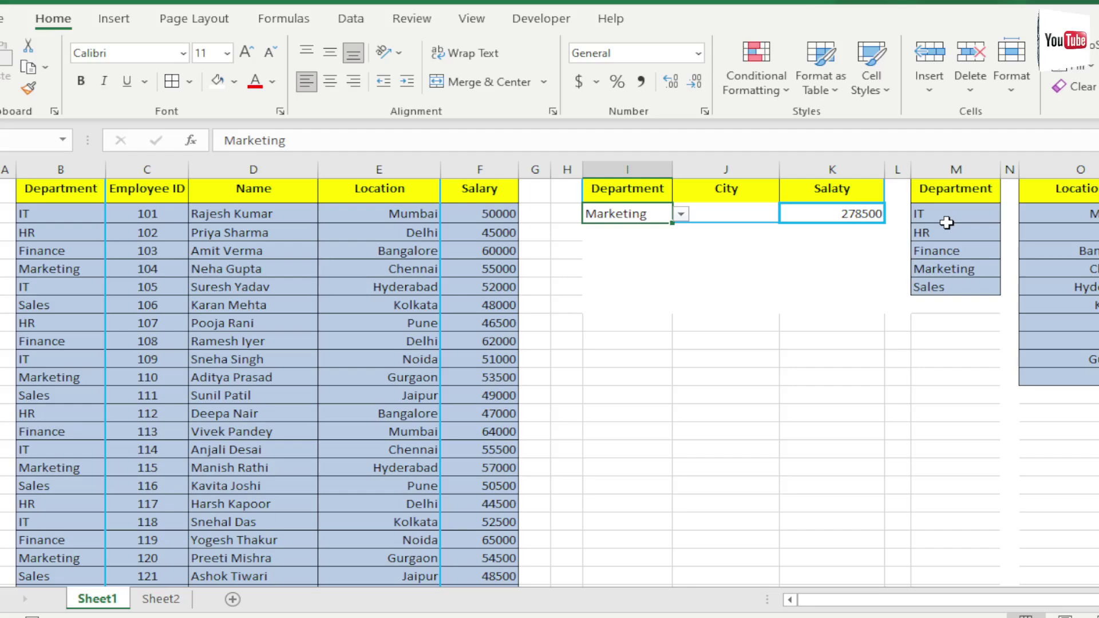
{"action": "left_click", "coordinate": [764, 276]}
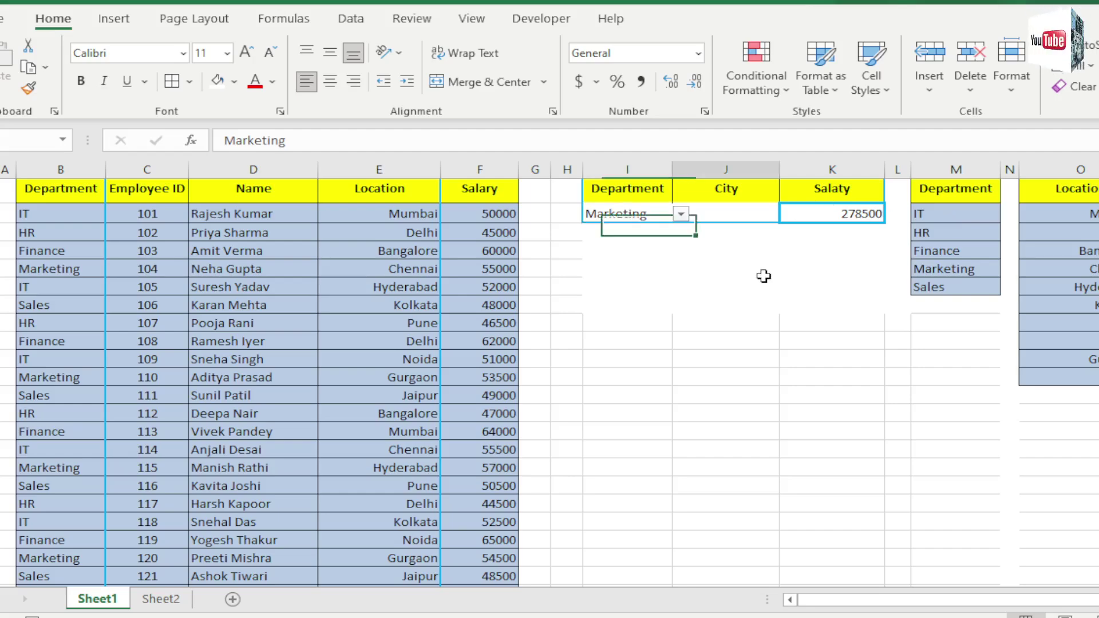
Clear the SUMIF formula from K2 and choose Delhi and finally Chennai from the City dropdown in J2
{"action": "left_click", "coordinate": [820, 216]}
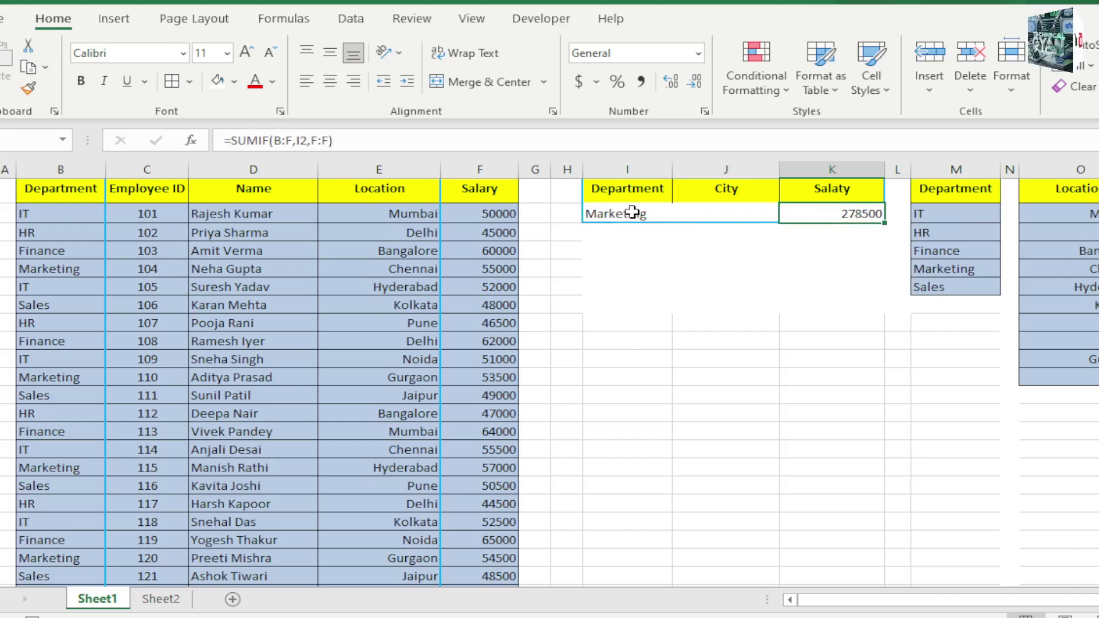
{"action": "key", "text": "Delete"}
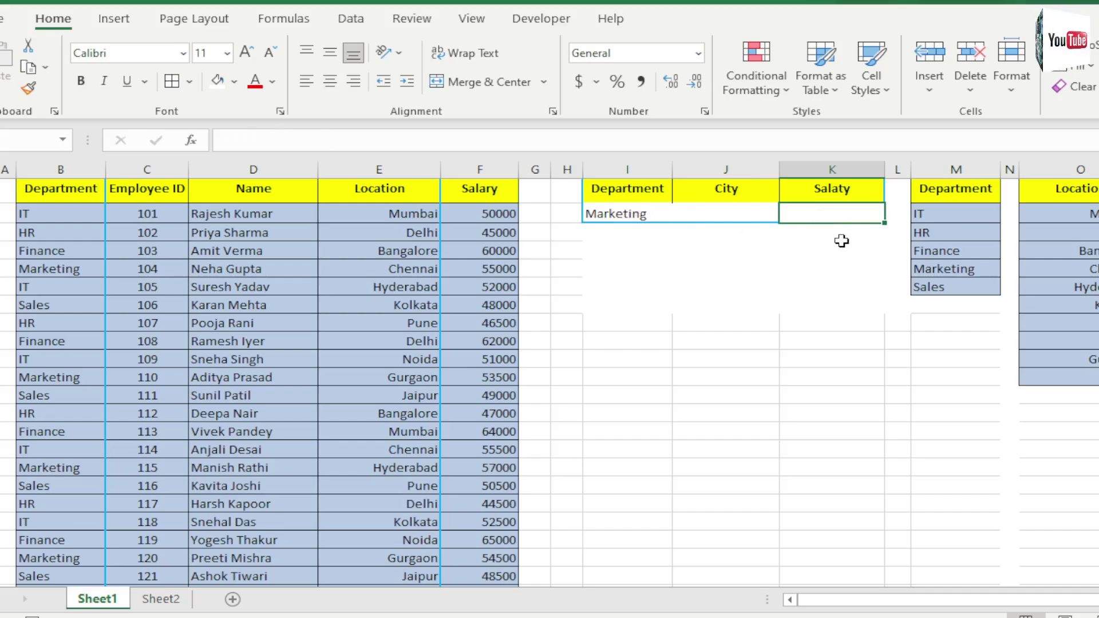
{"action": "left_click", "coordinate": [739, 213]}
{"action": "left_click", "coordinate": [789, 214]}
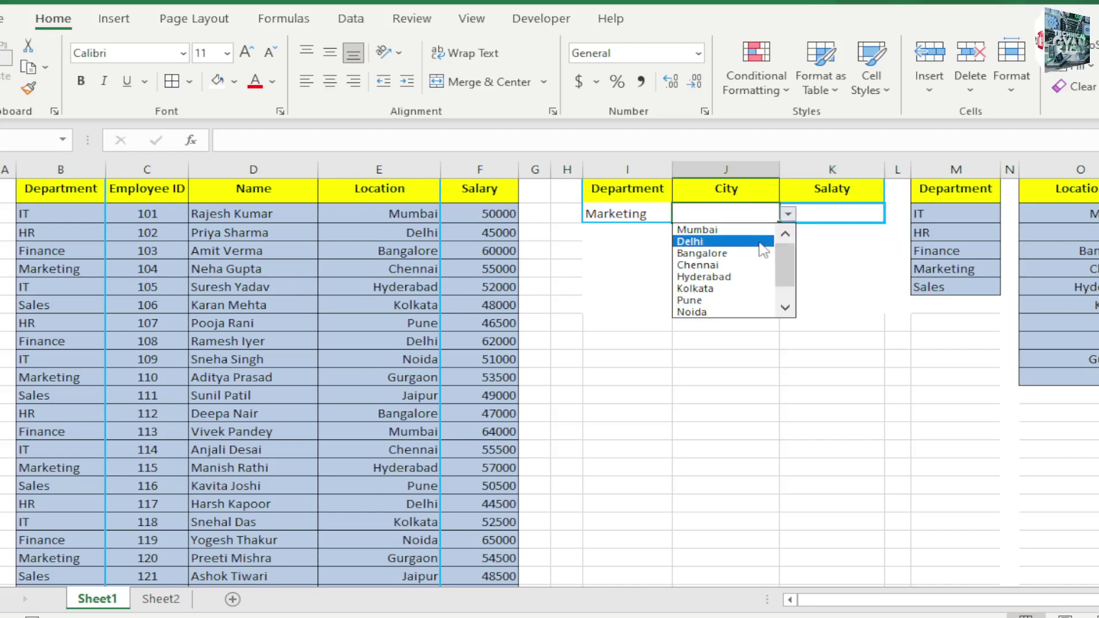
{"action": "left_click", "coordinate": [755, 244]}
{"action": "left_click", "coordinate": [654, 253]}
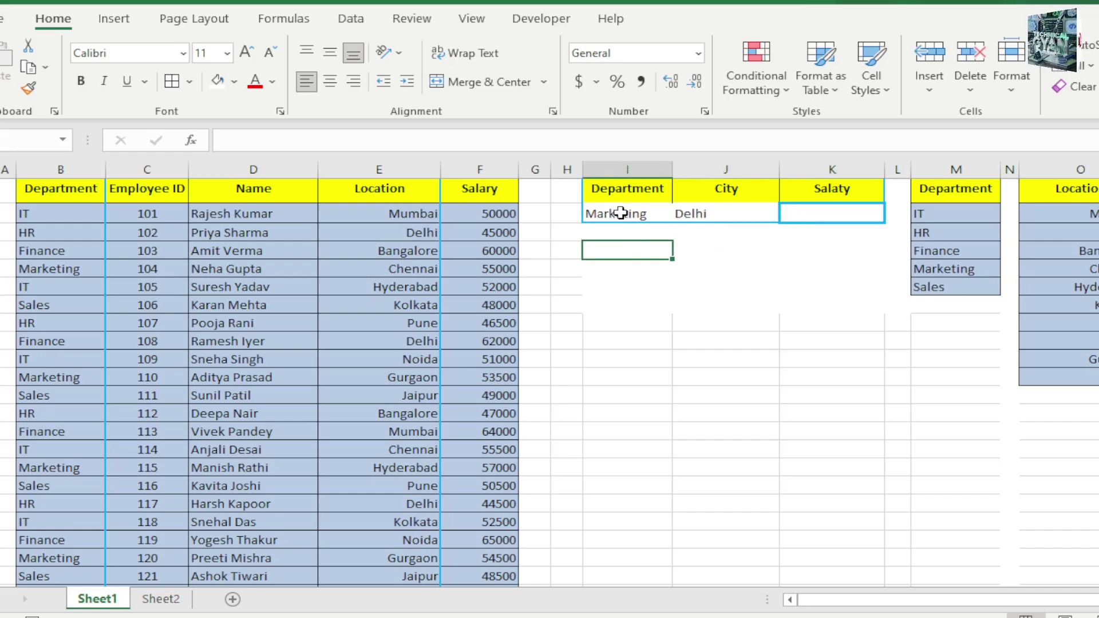
{"action": "left_click", "coordinate": [621, 213]}
{"action": "left_click", "coordinate": [730, 215]}
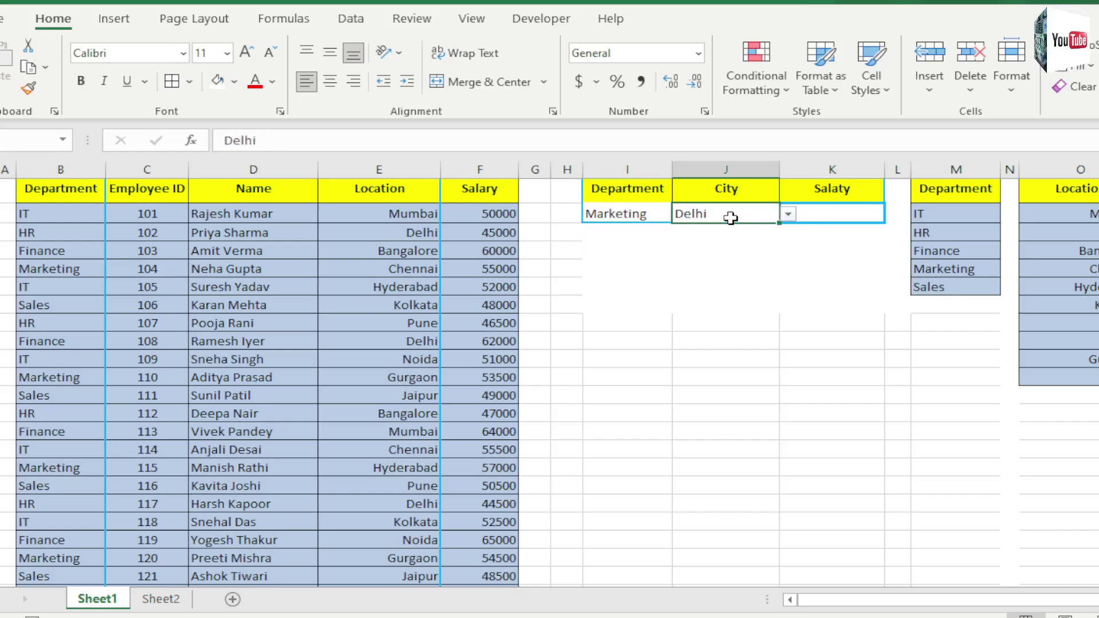
{"action": "left_click", "coordinate": [789, 217]}
{"action": "left_click", "coordinate": [738, 251]}
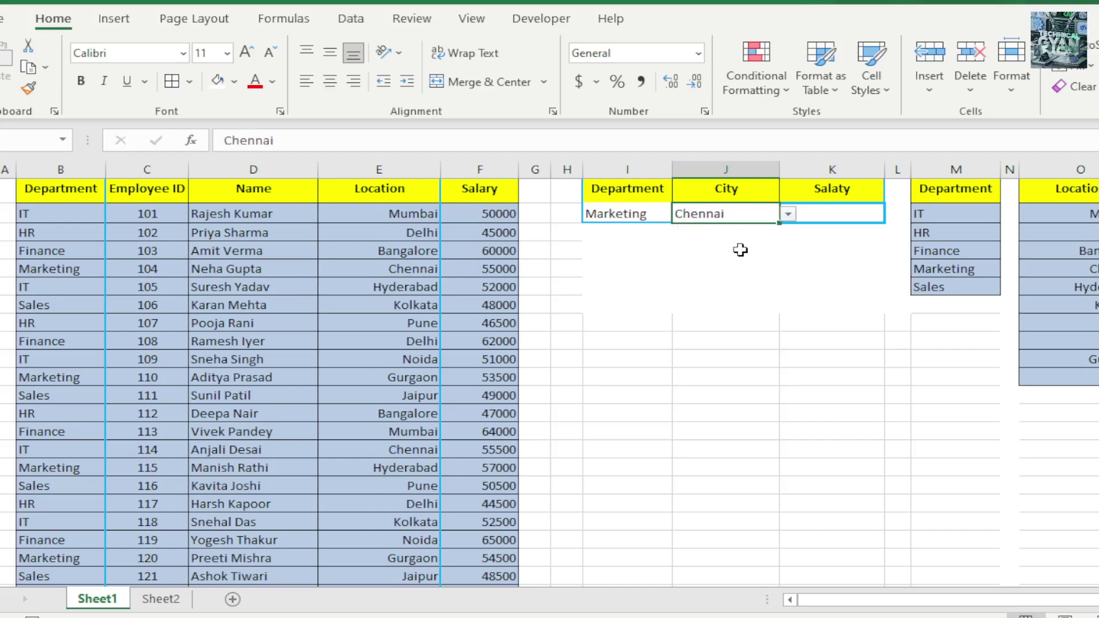
Enter =SUMIFS(F:F,B:B,I2,E:E,J2) in K2 to total salaries by the selected department and city
{"action": "left_click", "coordinate": [839, 217]}
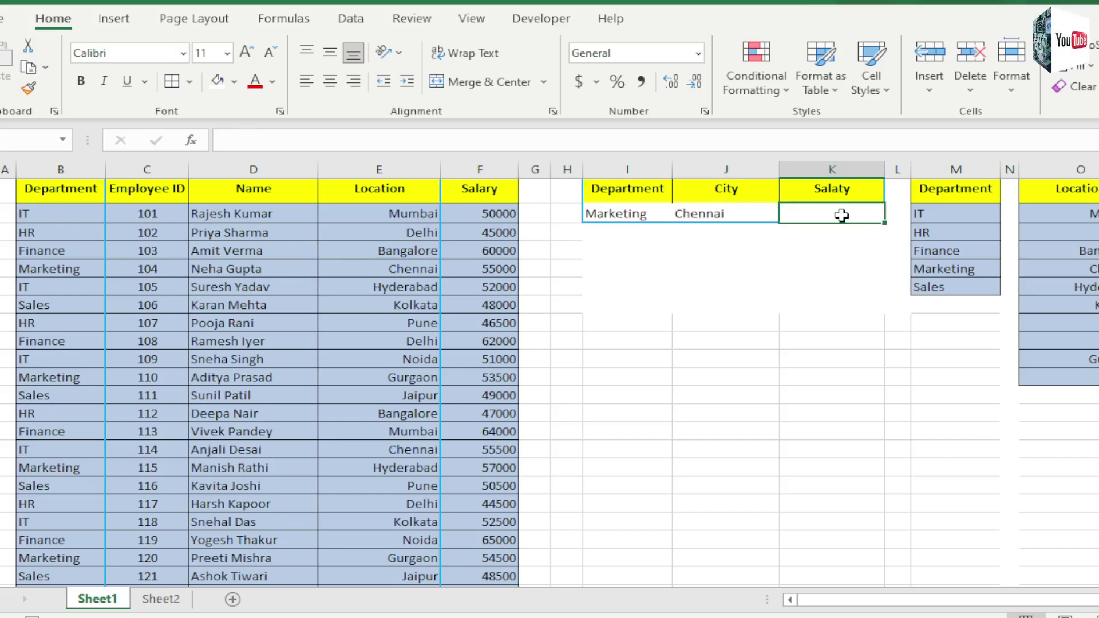
{"action": "type", "text": "="}
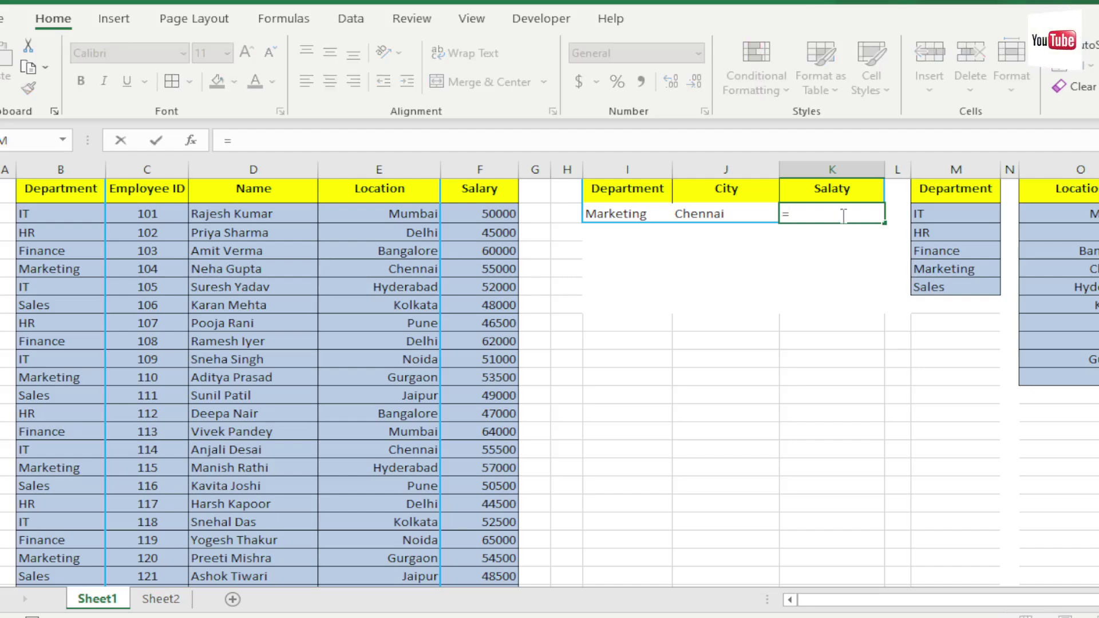
{"action": "type", "text": "sumifs(F:F,"}
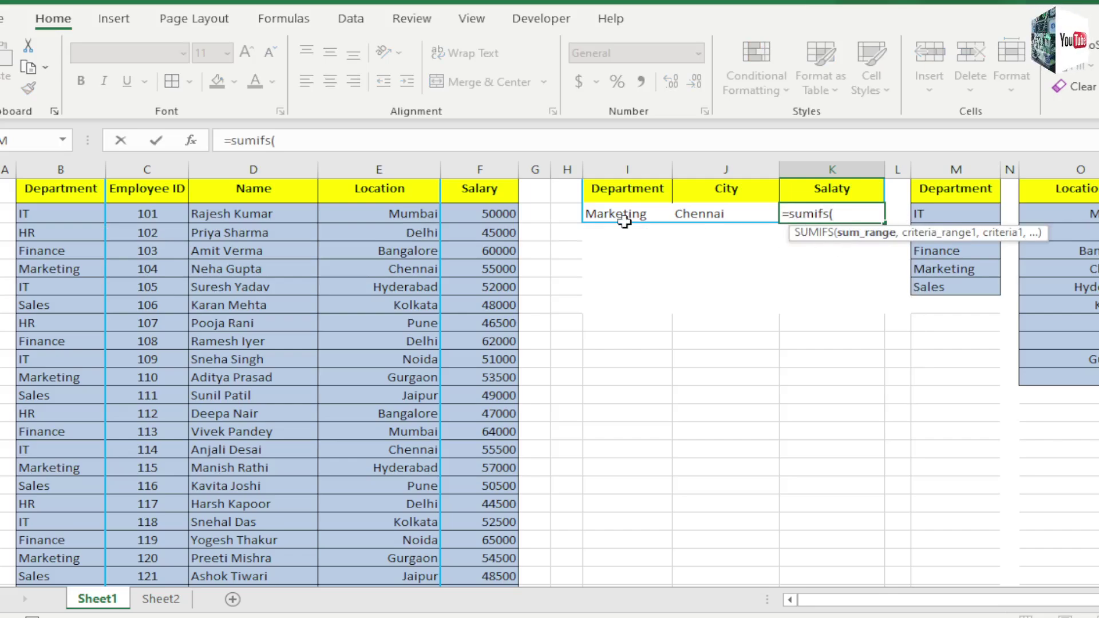
{"action": "left_click", "coordinate": [496, 168]}
{"action": "type", "text": ","}
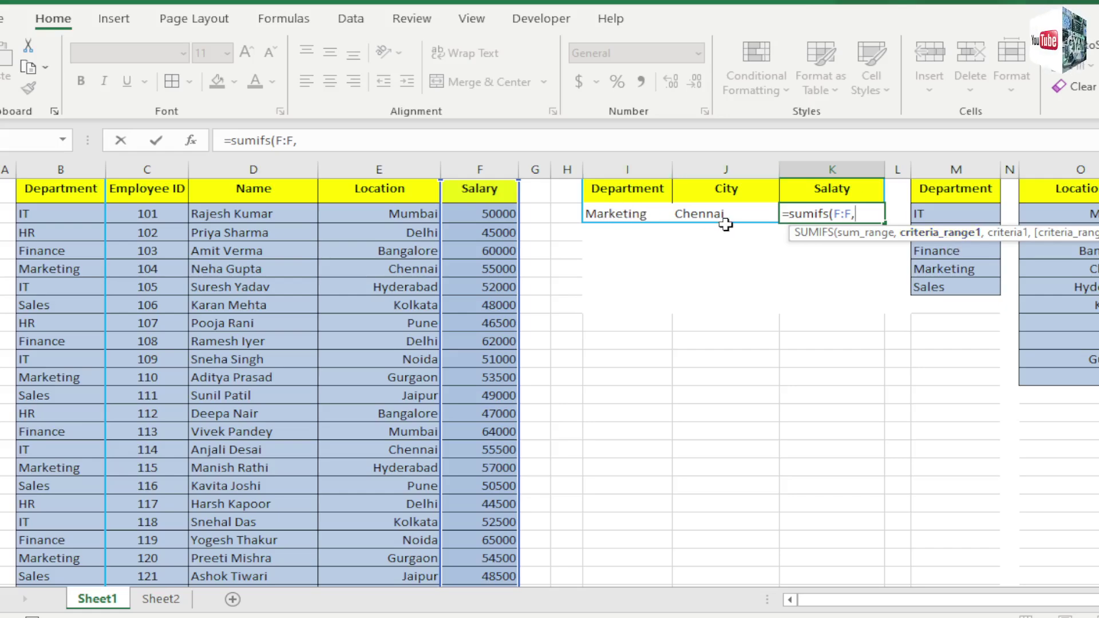
{"action": "left_click", "coordinate": [85, 166]}
{"action": "type", "text": ","}
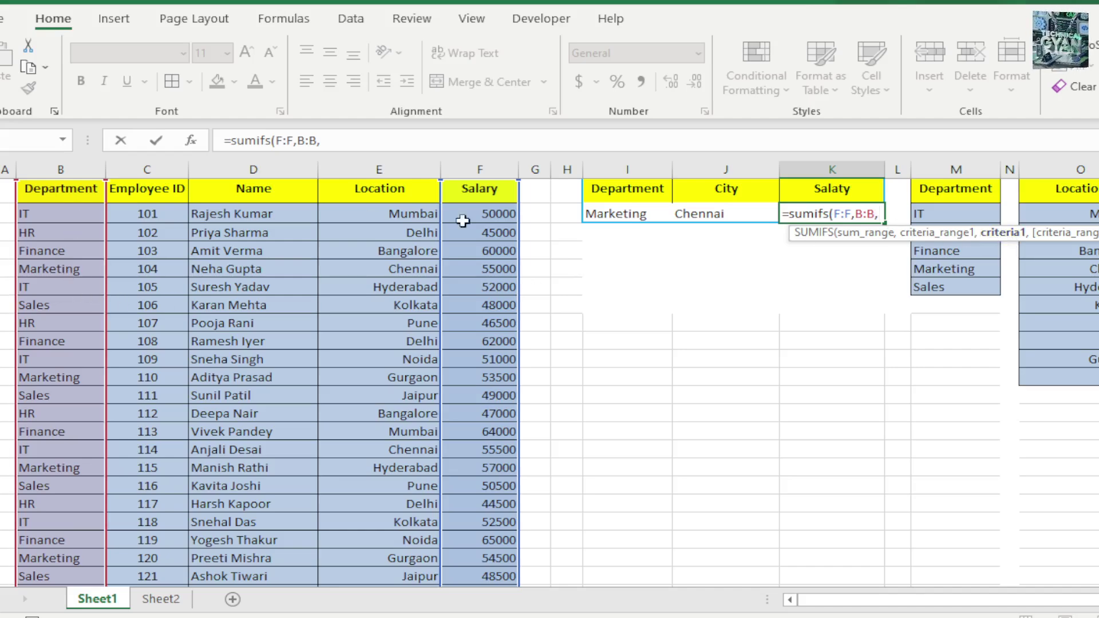
{"action": "left_click", "coordinate": [625, 215]}
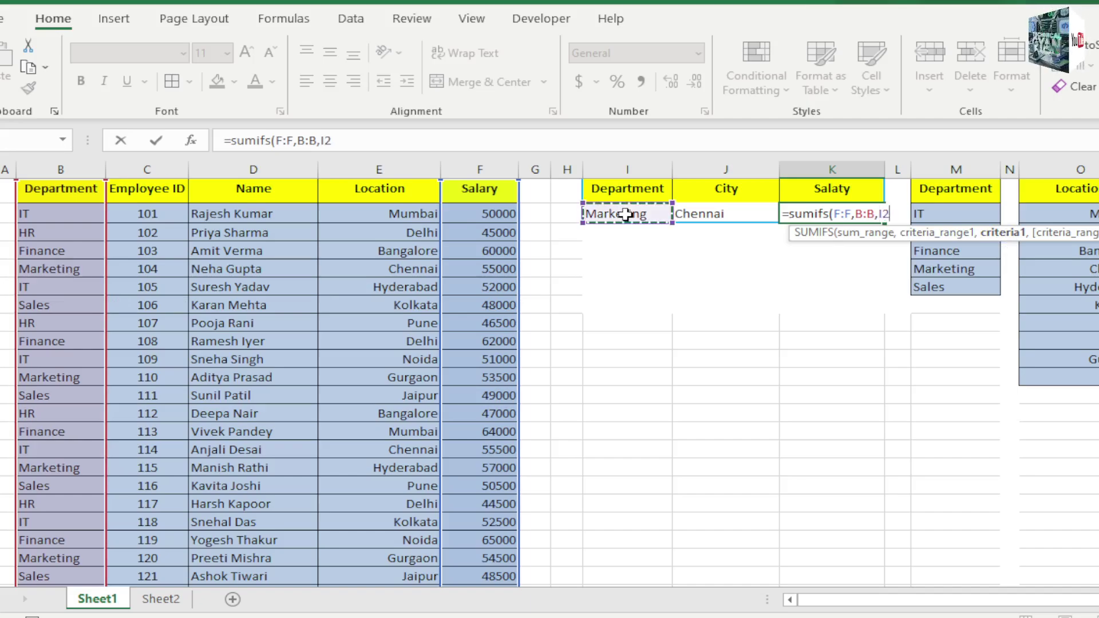
{"action": "type", "text": ",E:E"}
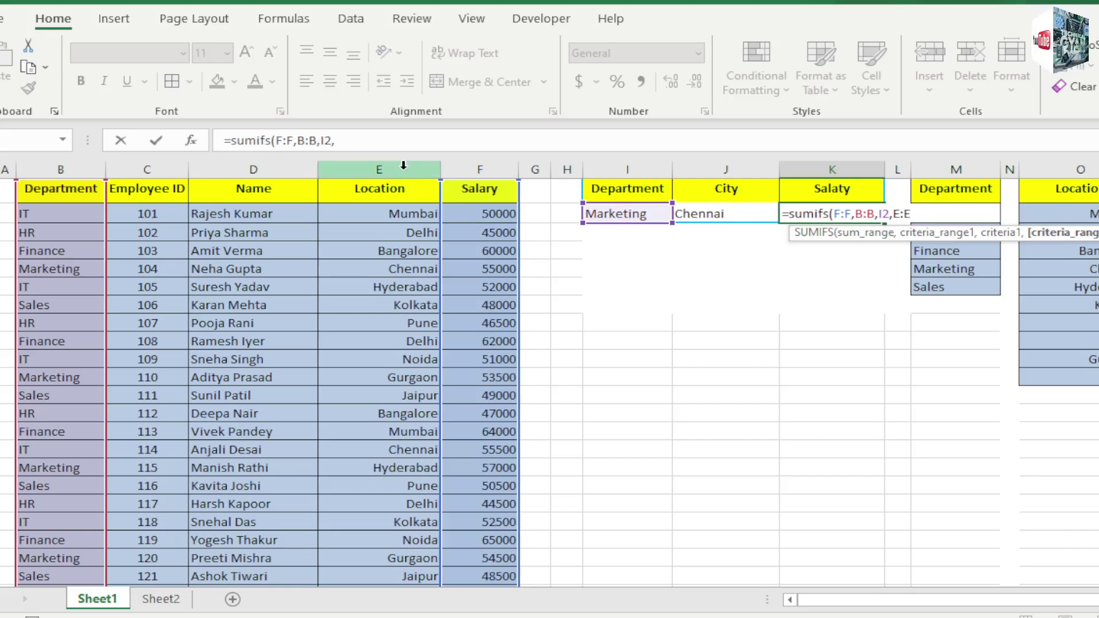
{"action": "left_click", "coordinate": [404, 165]}
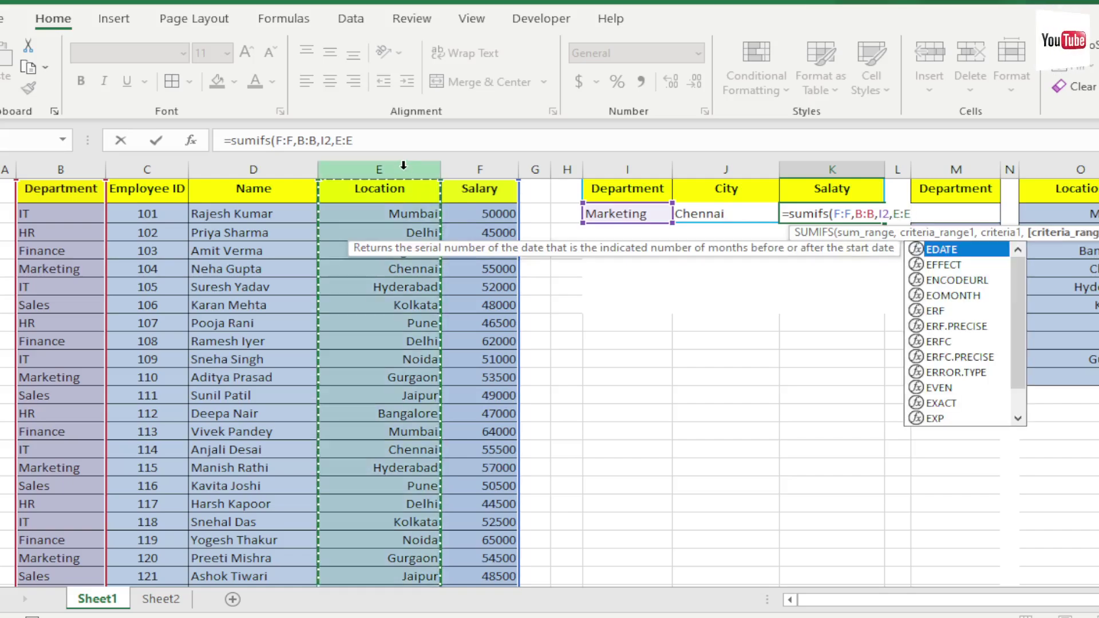
{"action": "type", "text": ","}
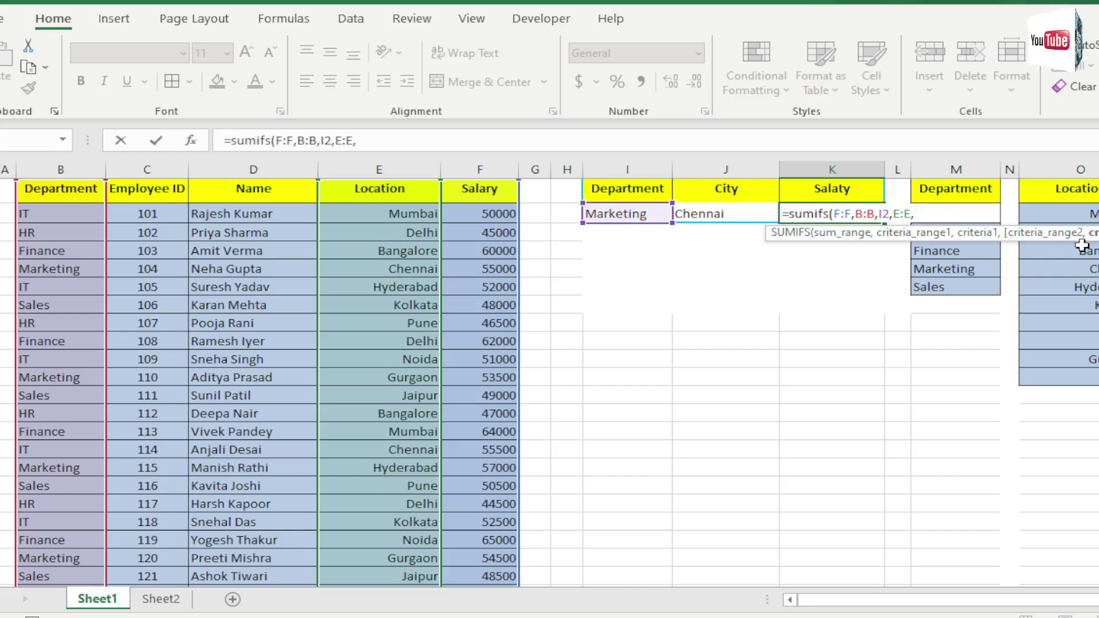
{"action": "left_click", "coordinate": [750, 211]}
{"action": "type", "text": ")"}
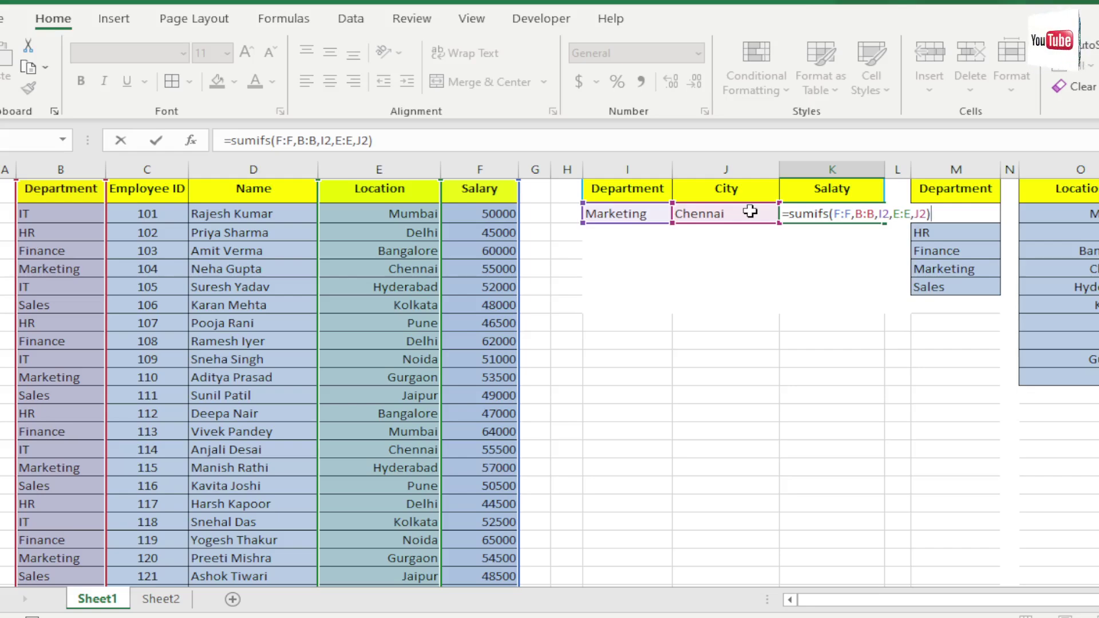
{"action": "key", "text": "Return"}
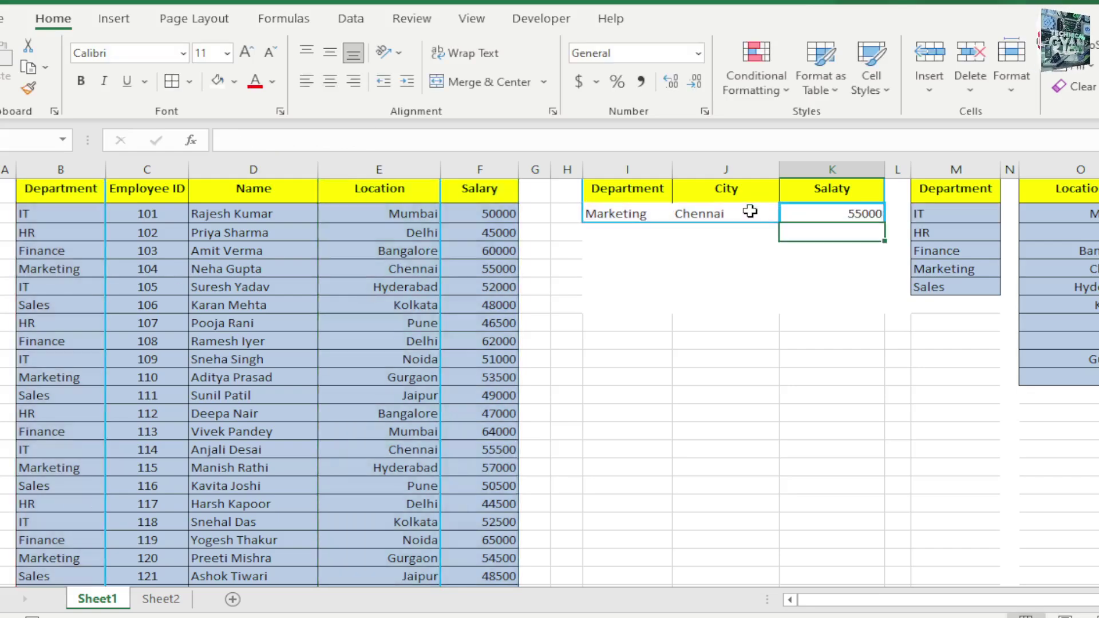
Check the department in I2 and the city in J2 against the salary total in K2
{"action": "left_click", "coordinate": [634, 218]}
{"action": "left_click", "coordinate": [728, 214]}
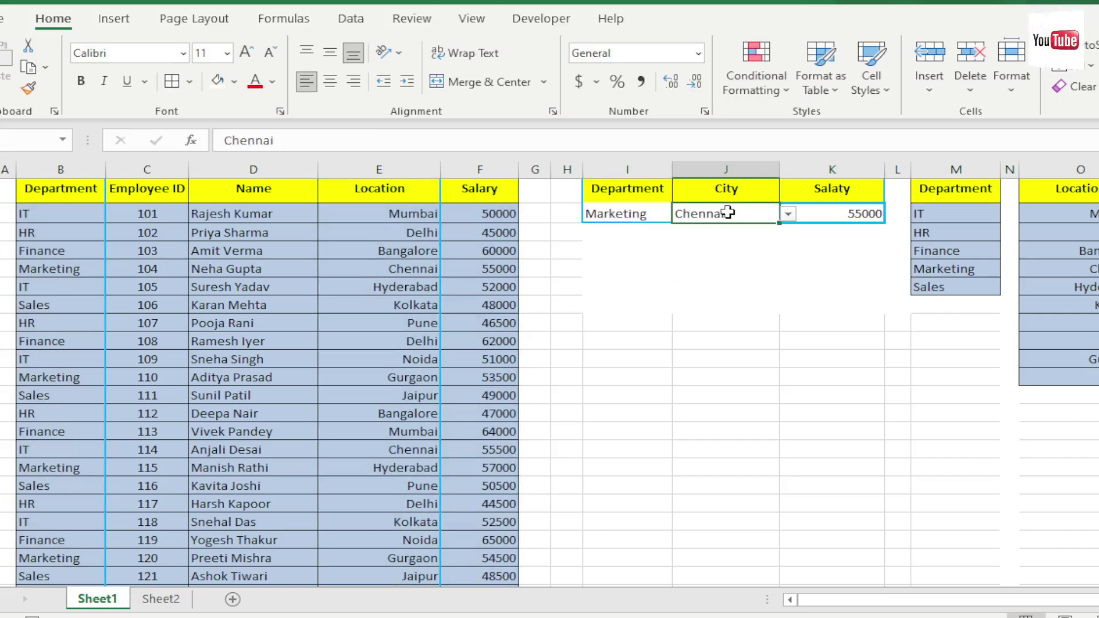
{"action": "left_click", "coordinate": [838, 216]}
{"action": "left_click", "coordinate": [641, 216]}
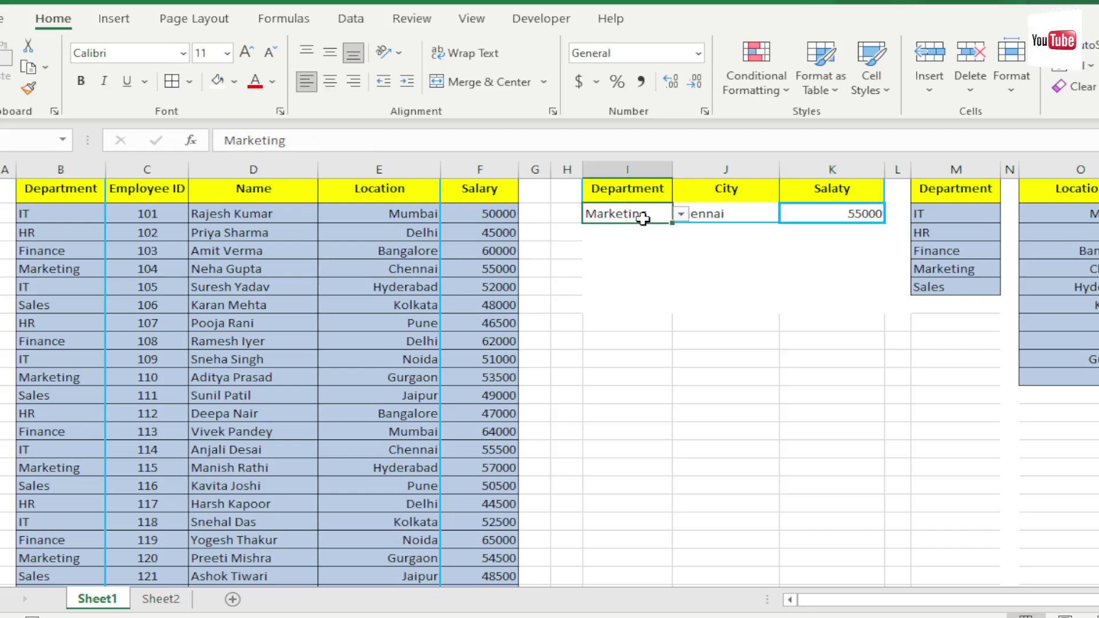
Test the SUMIFS total by choosing Finance in I2 and Hyderabad, Pune and finally Delhi in J2, and check the K2 formula
{"action": "left_click", "coordinate": [681, 214]}
{"action": "left_click", "coordinate": [630, 255]}
{"action": "left_click", "coordinate": [710, 216]}
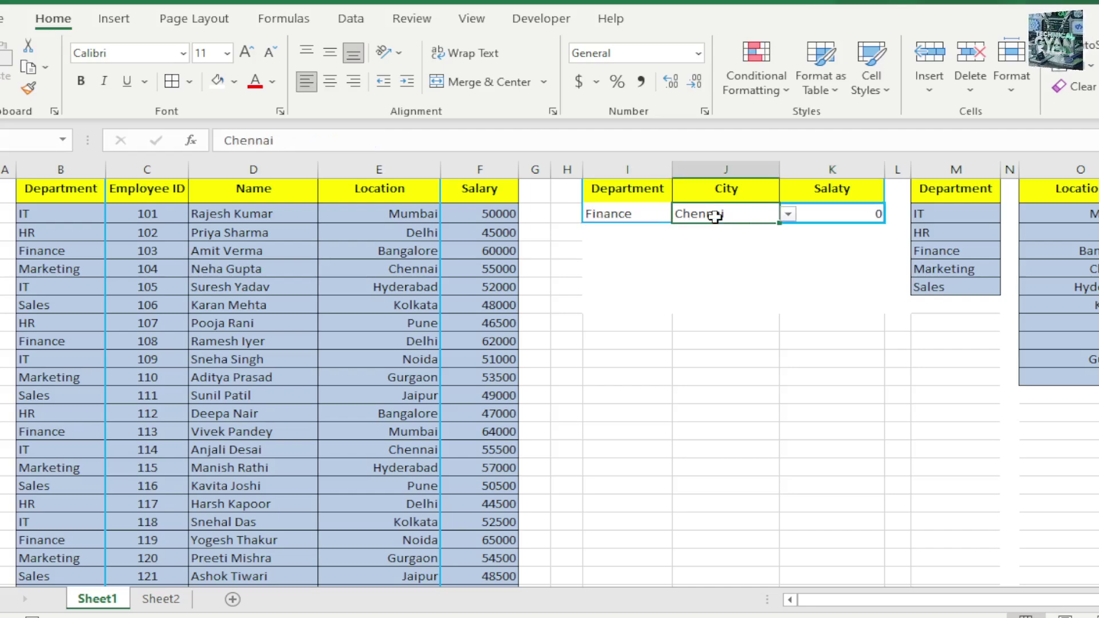
{"action": "left_click", "coordinate": [789, 214]}
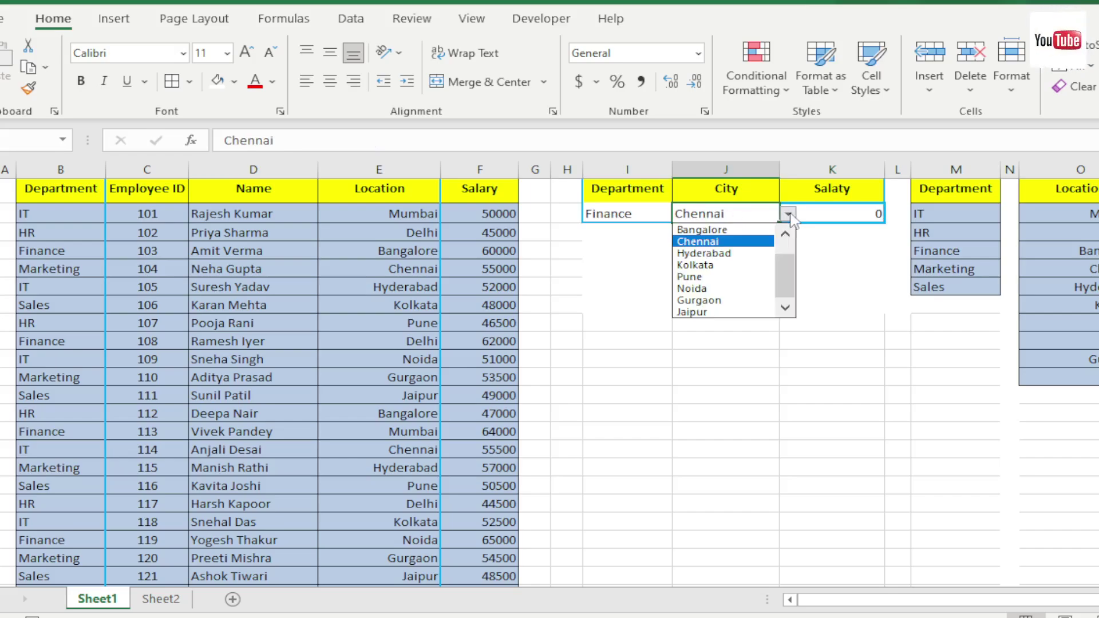
{"action": "left_click", "coordinate": [728, 259]}
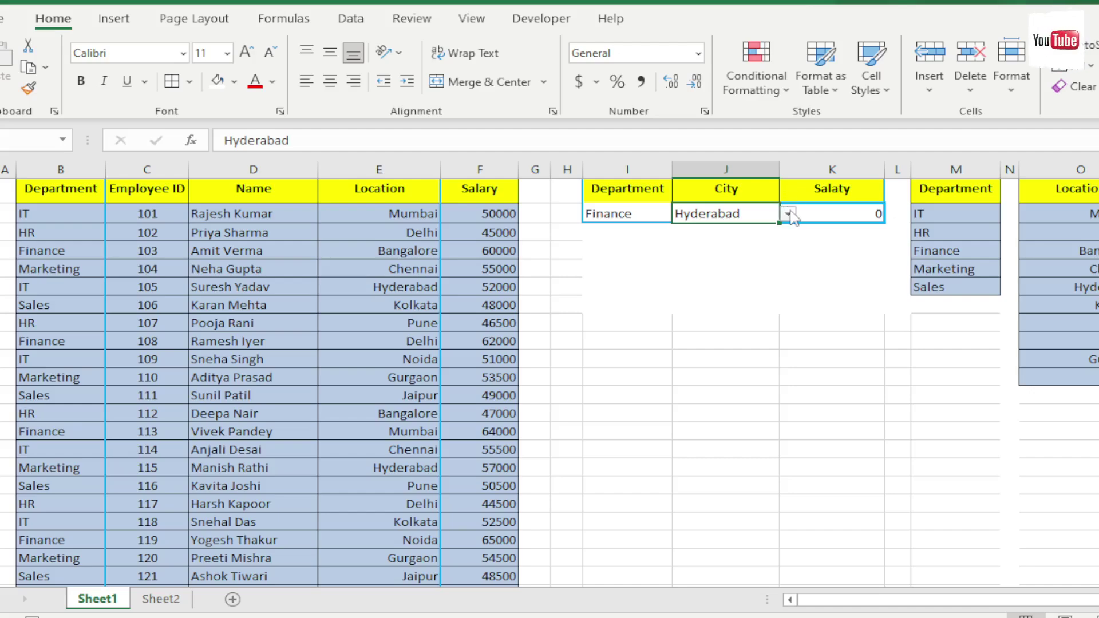
{"action": "left_click", "coordinate": [789, 214]}
{"action": "left_click", "coordinate": [721, 276]}
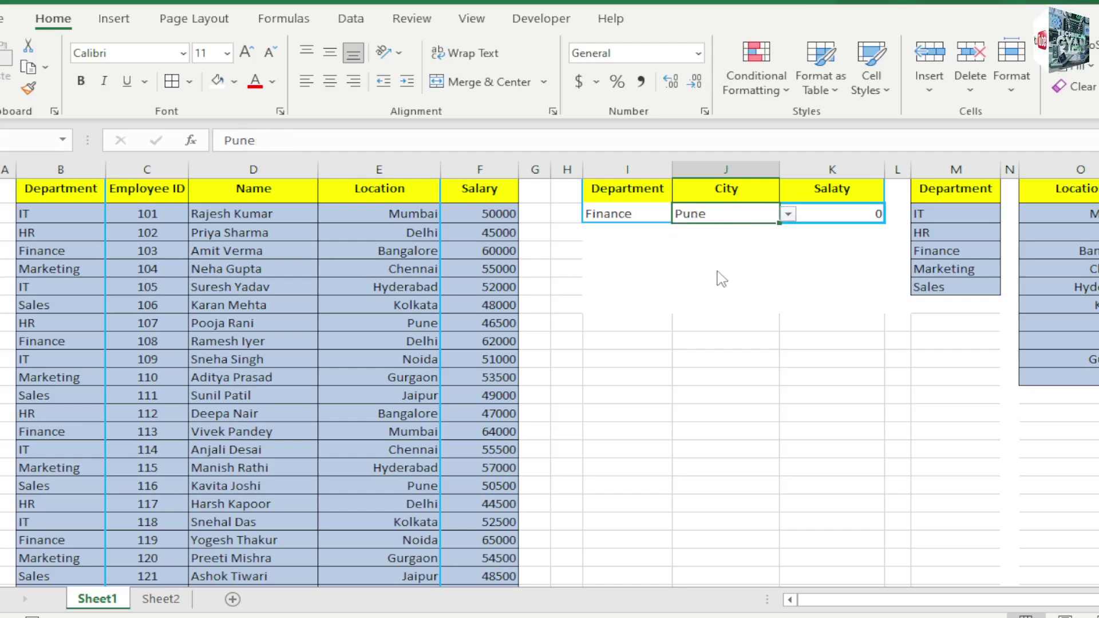
{"action": "left_click", "coordinate": [789, 214]}
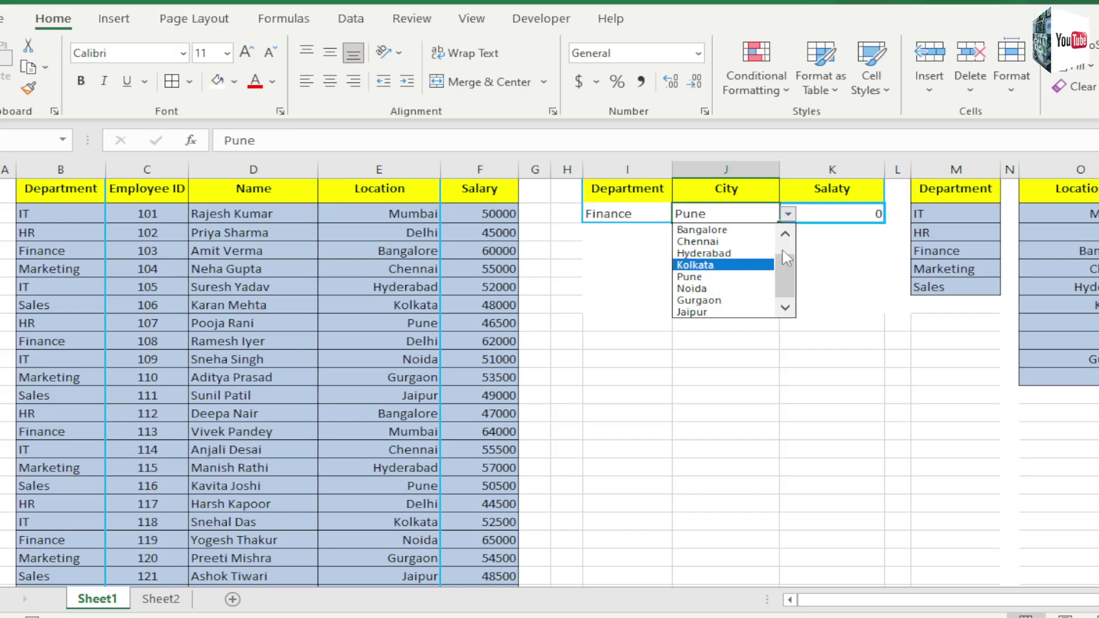
{"action": "left_click_drag", "start_coordinate": [784, 262], "coordinate": [786, 243]}
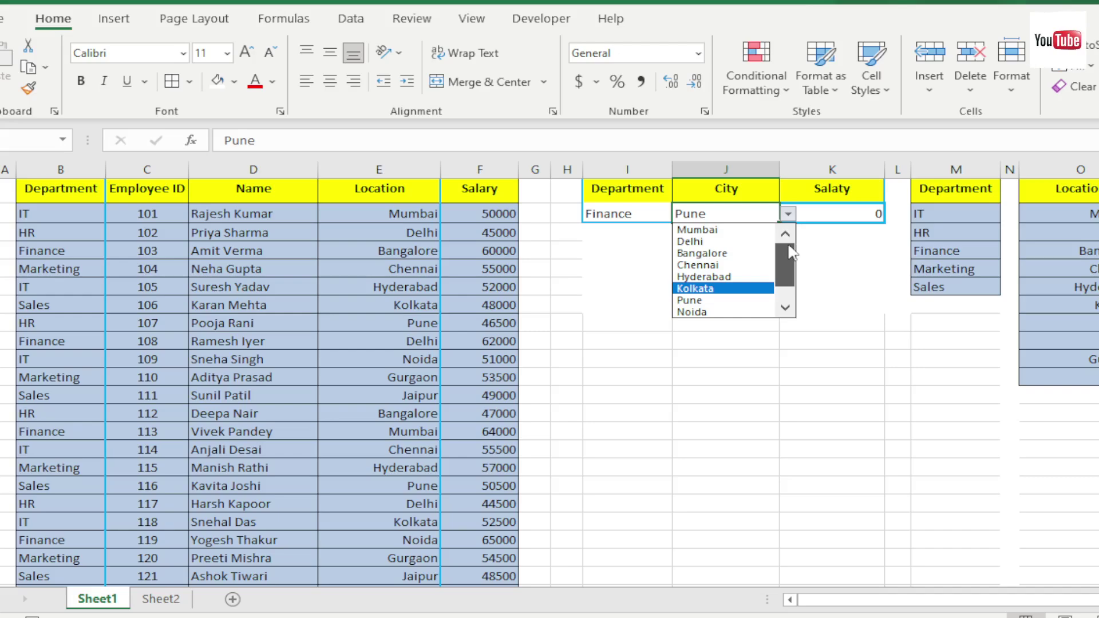
{"action": "left_click", "coordinate": [735, 242]}
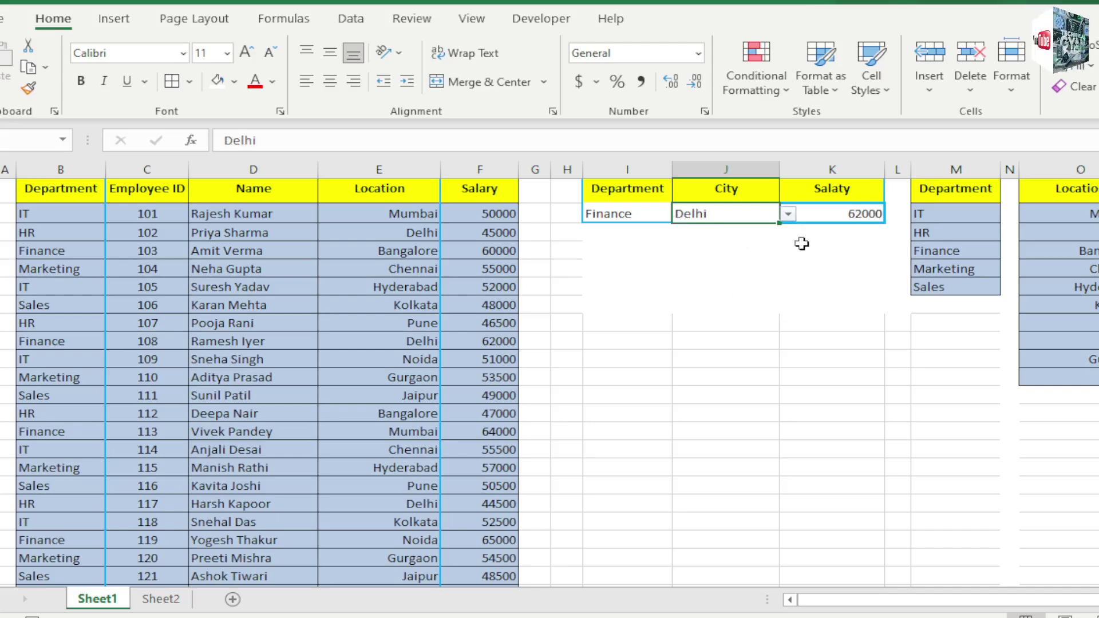
{"action": "left_click", "coordinate": [842, 261]}
{"action": "left_click", "coordinate": [876, 213]}
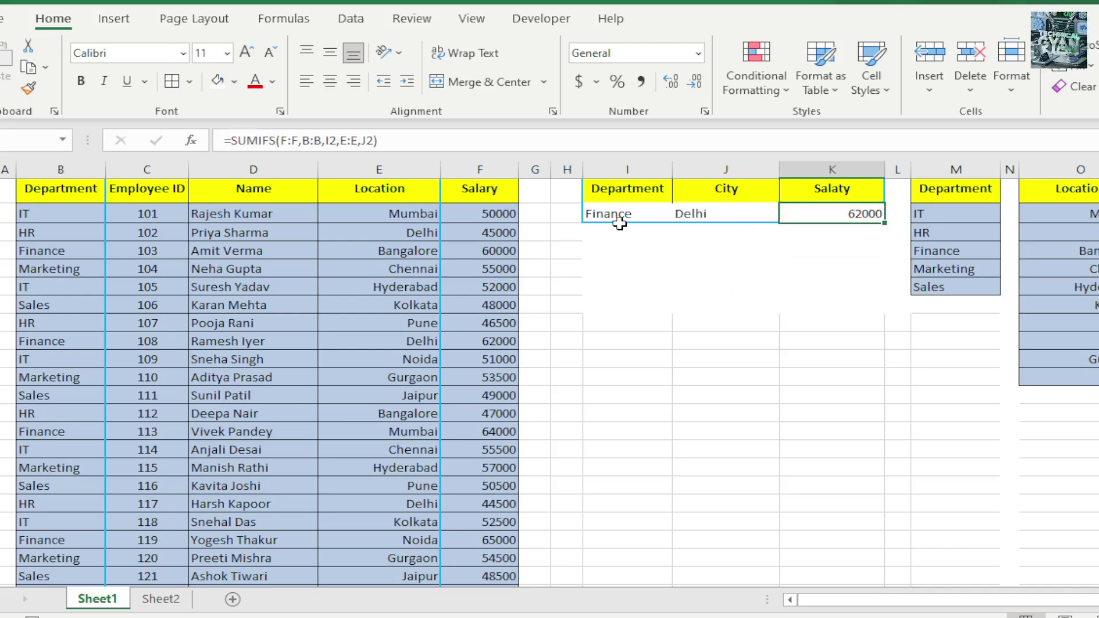
Choose HR from the Department dropdown in I2 to total that department's salaries for Delhi
{"action": "left_click", "coordinate": [622, 214]}
{"action": "left_click", "coordinate": [681, 217]}
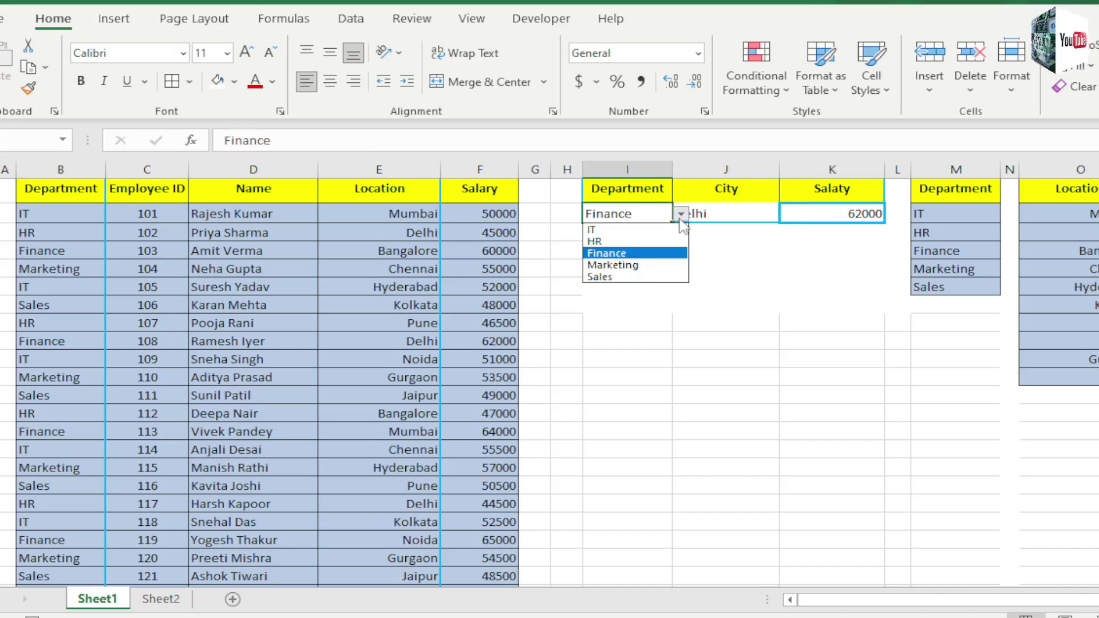
{"action": "left_click", "coordinate": [649, 243]}
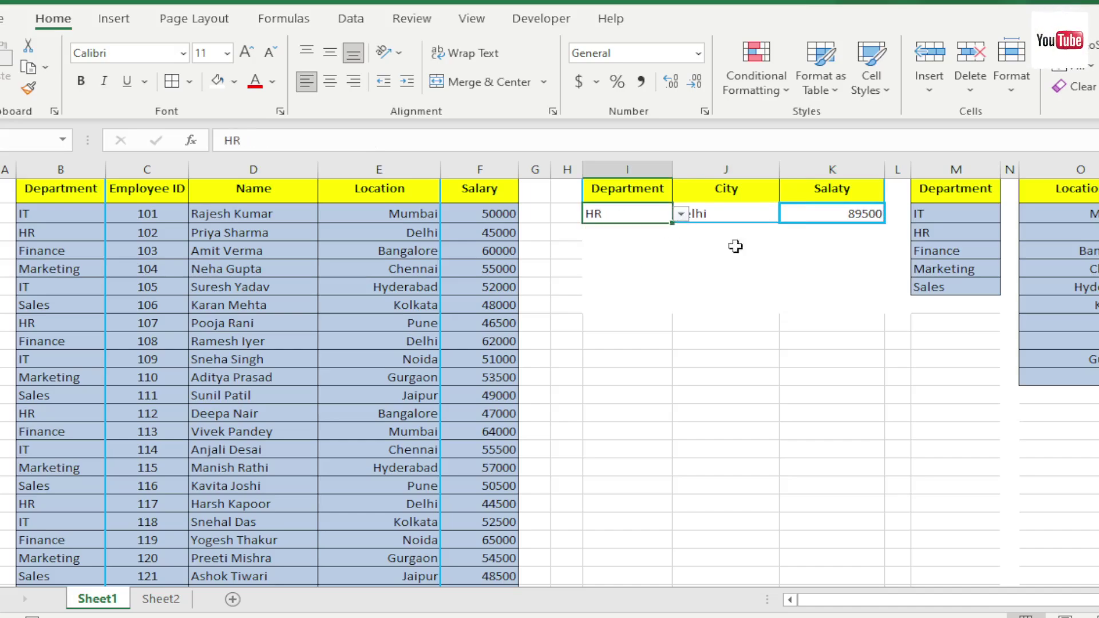
{"action": "left_click", "coordinate": [773, 263]}
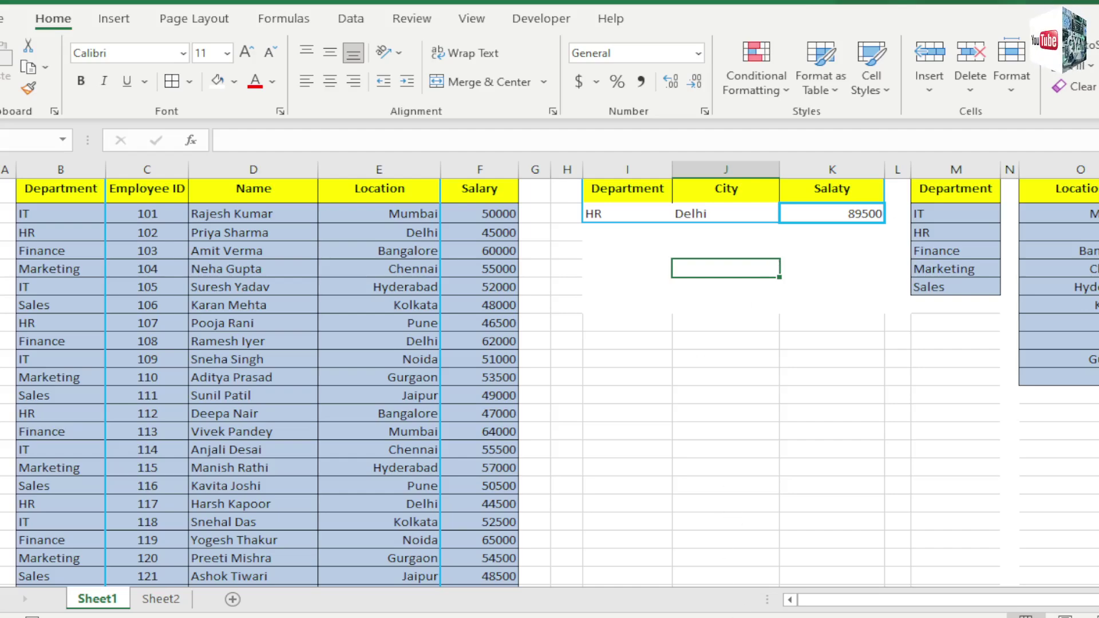
{"action": "mouse_move", "coordinate": [751, 617]}
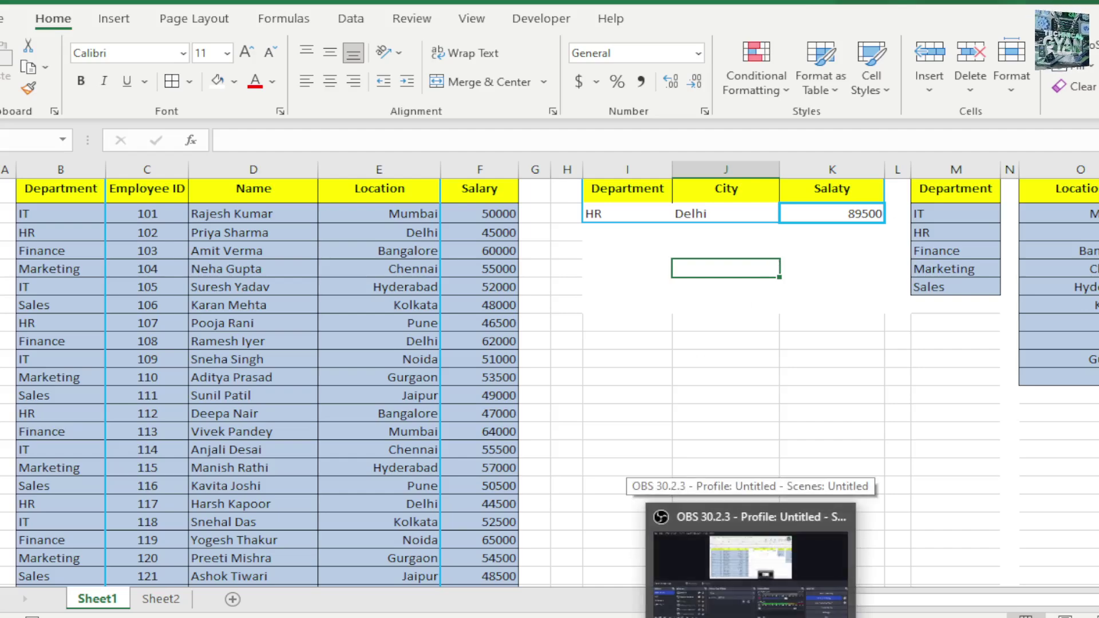
{"action": "left_click", "coordinate": [750, 566]}
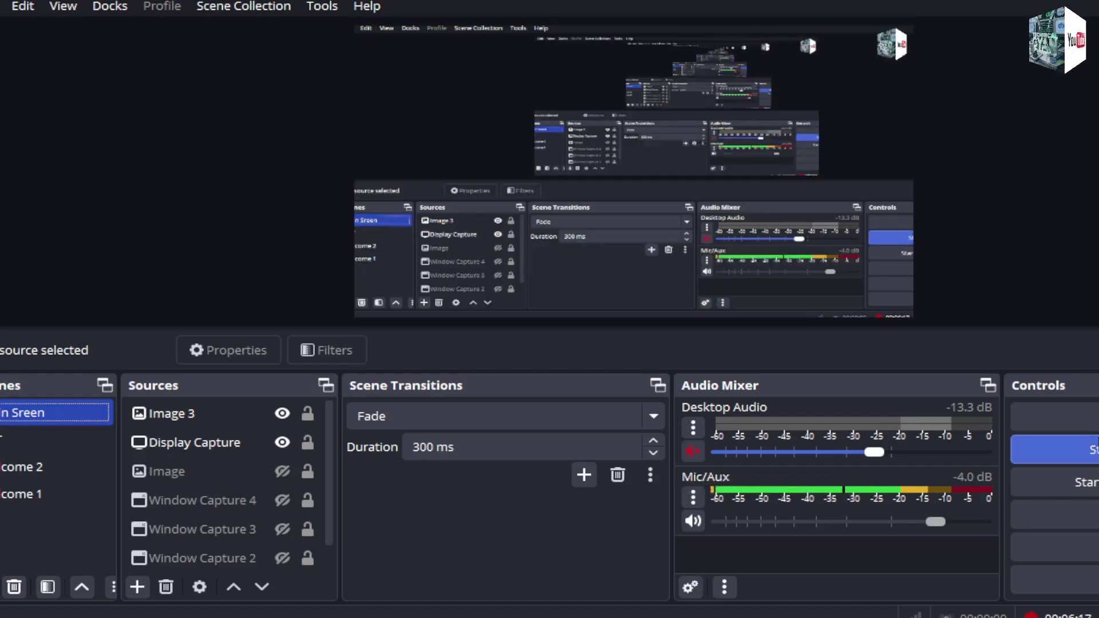